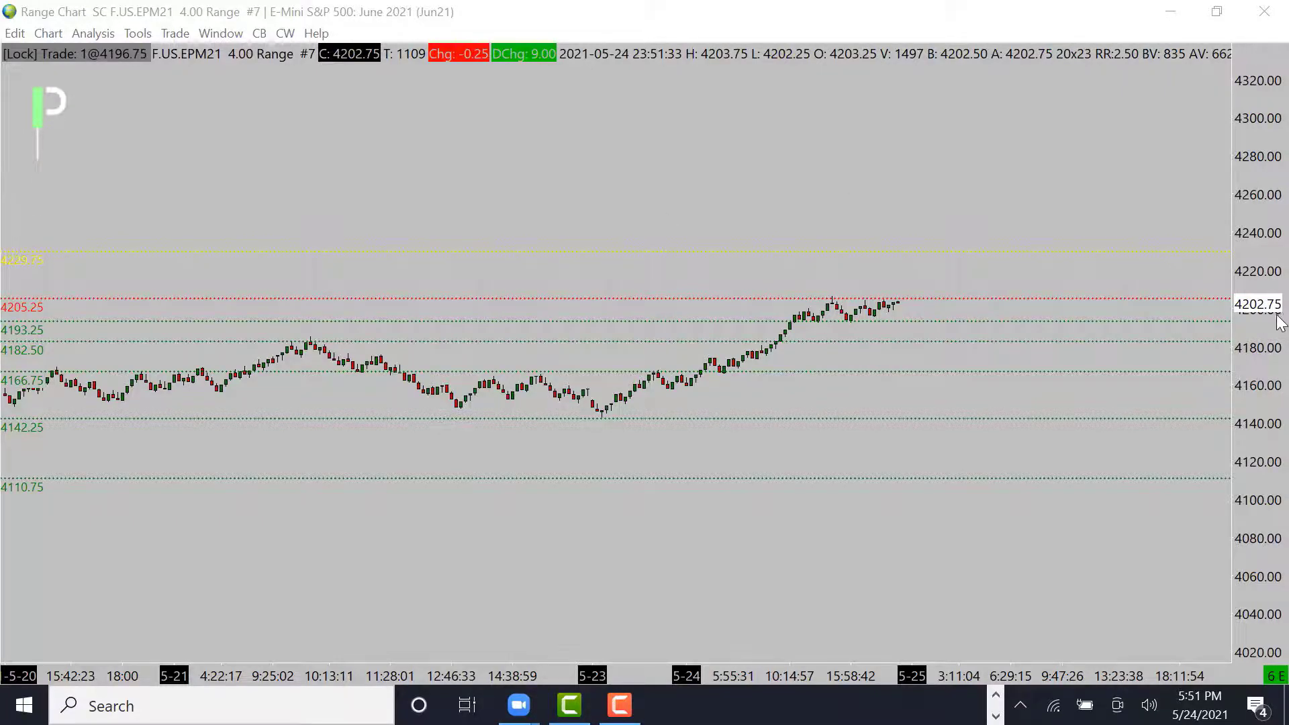
Step: Stretch the E-Mini S&P 500 price scale and sketch a dashed path dipping to 4193.25, rising to about 4213, retesting 4205.25 and climbing to about 4228
left_click_drag(1281, 322, 1281, 397)
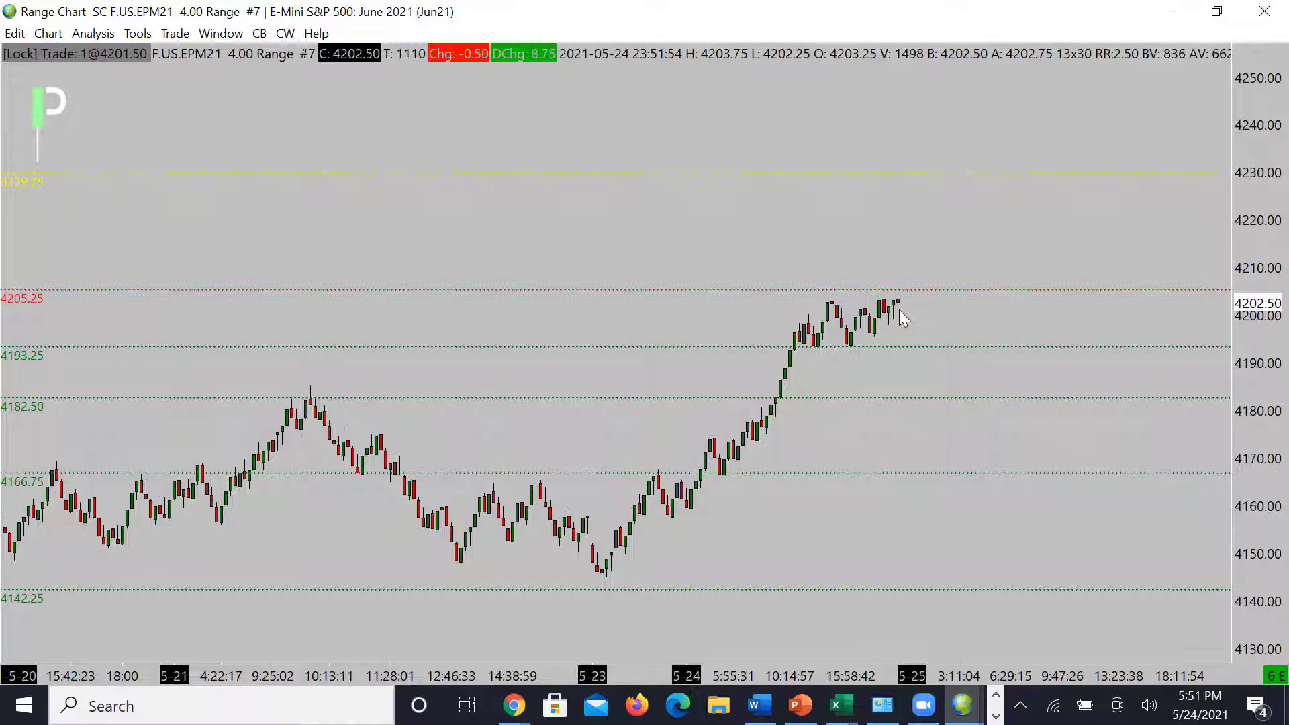
left_click_drag(898, 302, 932, 208)
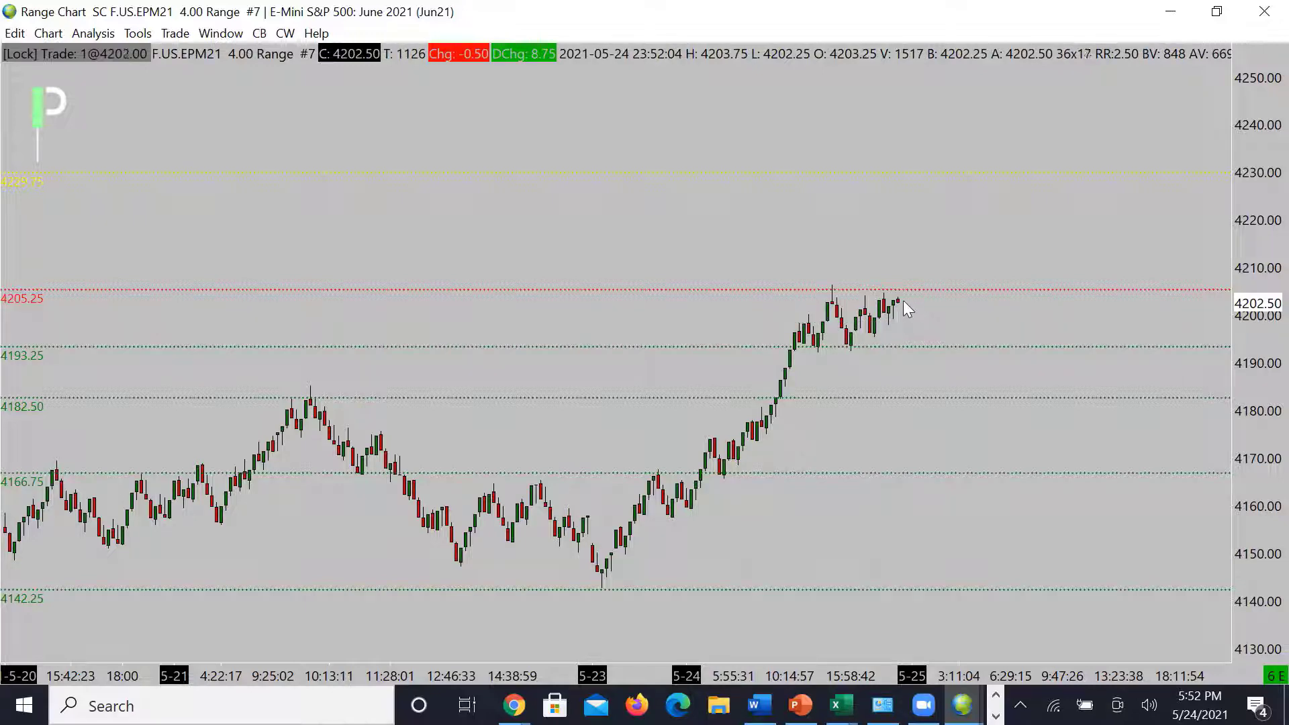
left_click_drag(901, 296, 920, 346)
mouse_move(920, 284)
left_mouse_down()
mouse_move(931, 289)
mouse_move(942, 249)
mouse_move(959, 292)
left_mouse_up()
left_click_drag(959, 292, 978, 184)
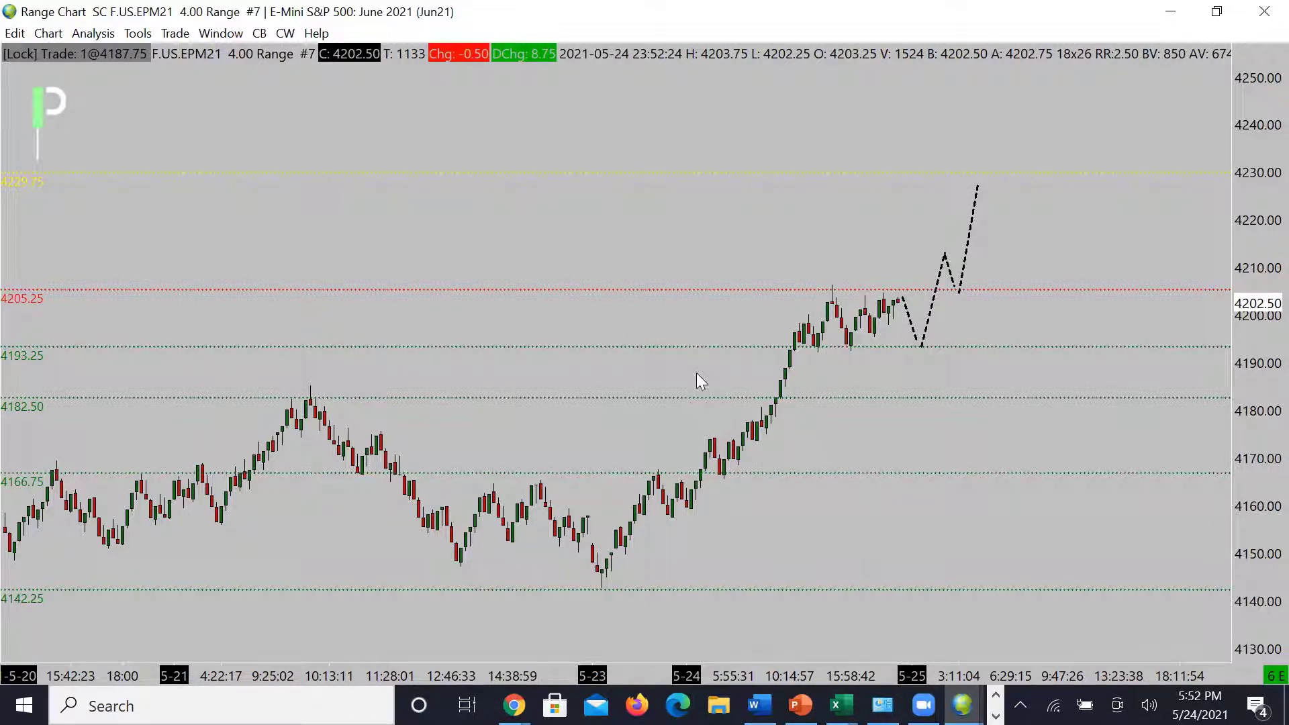
Step: Undo the dashed projection lines on the 4.00 Range E-Mini S&P 500 chart
key("ctrl+z")
key("ctrl+z")
key("ctrl+z")
key("ctrl+z")
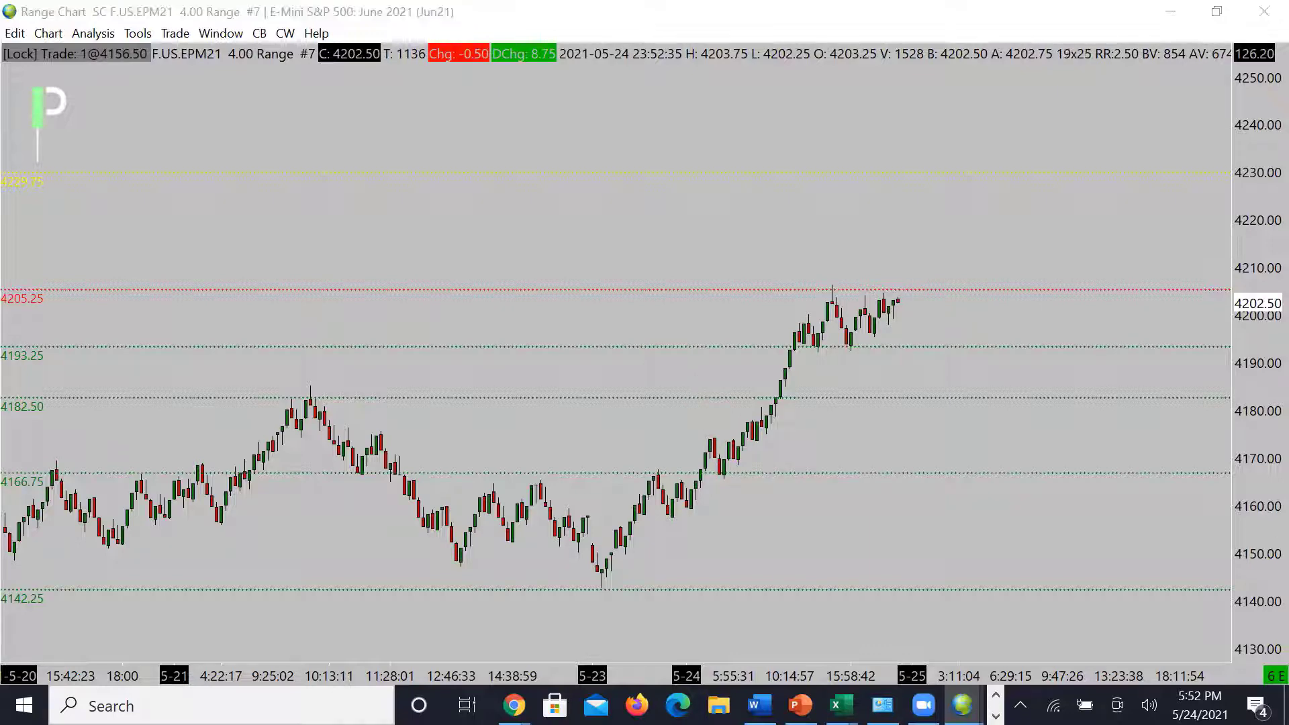
Step: Bring the 2.00 Range E-Mini S&P 500 chart onto this screen, maximize it and leave blank space after the latest candle
left_click_drag(1288, 202, 259, 160)
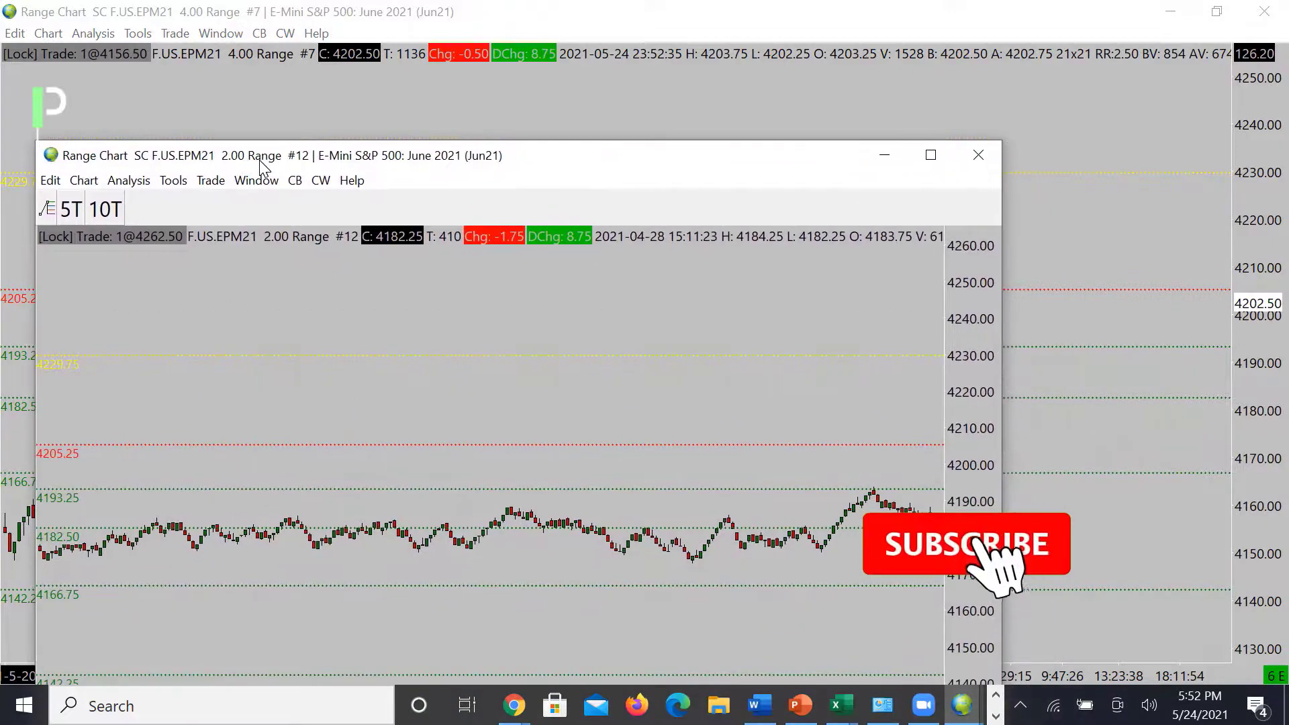
double_click(259, 160)
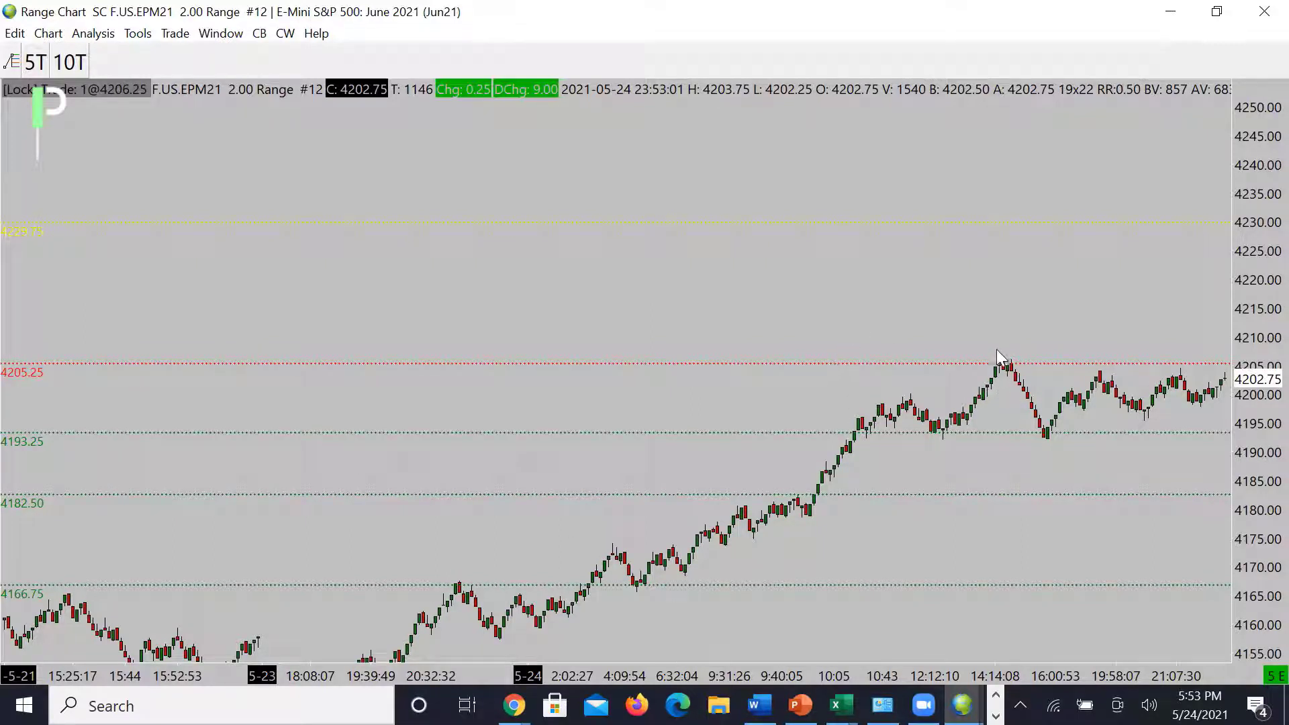
left_click_drag(990, 331, 869, 333)
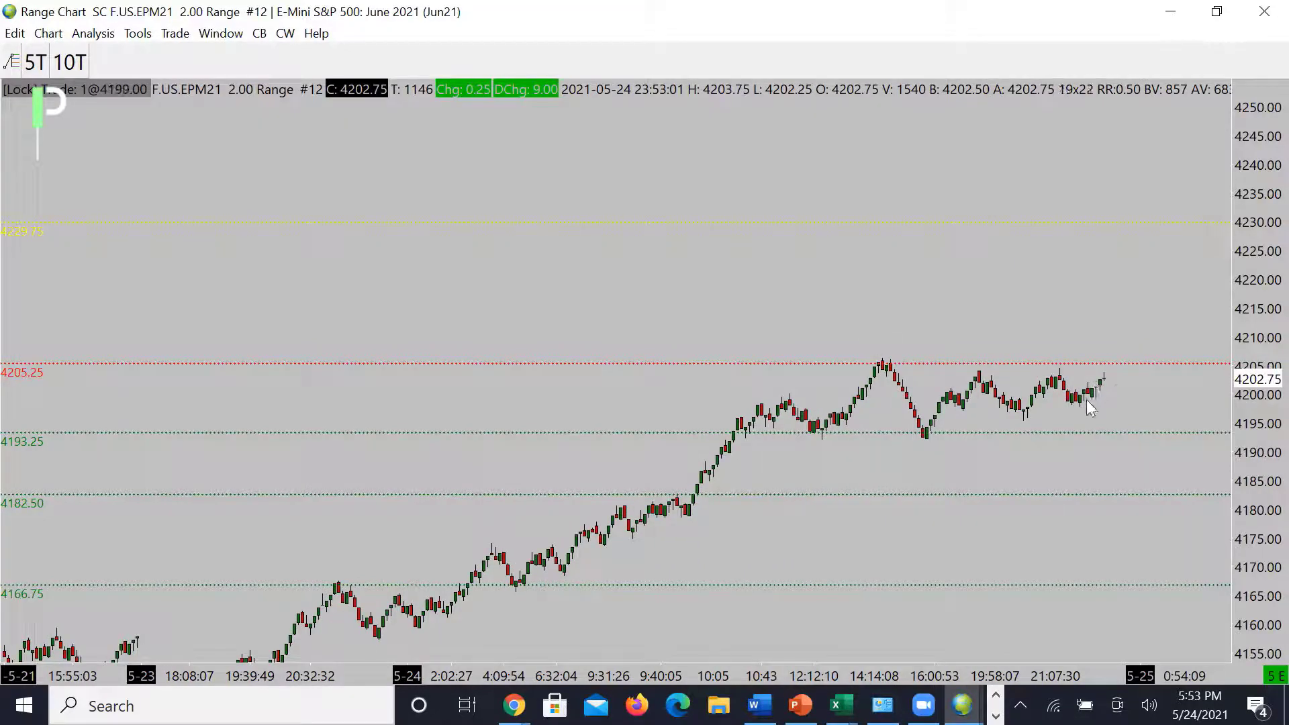
Step: Draw a dashed line from the latest candle down to the 4193.25 level and a horizontal dashed line at about 4198.50
mouse_move(1087, 399)
left_mouse_down()
mouse_move(1112, 365)
mouse_move(1166, 437)
mouse_move(1146, 435)
left_mouse_up()
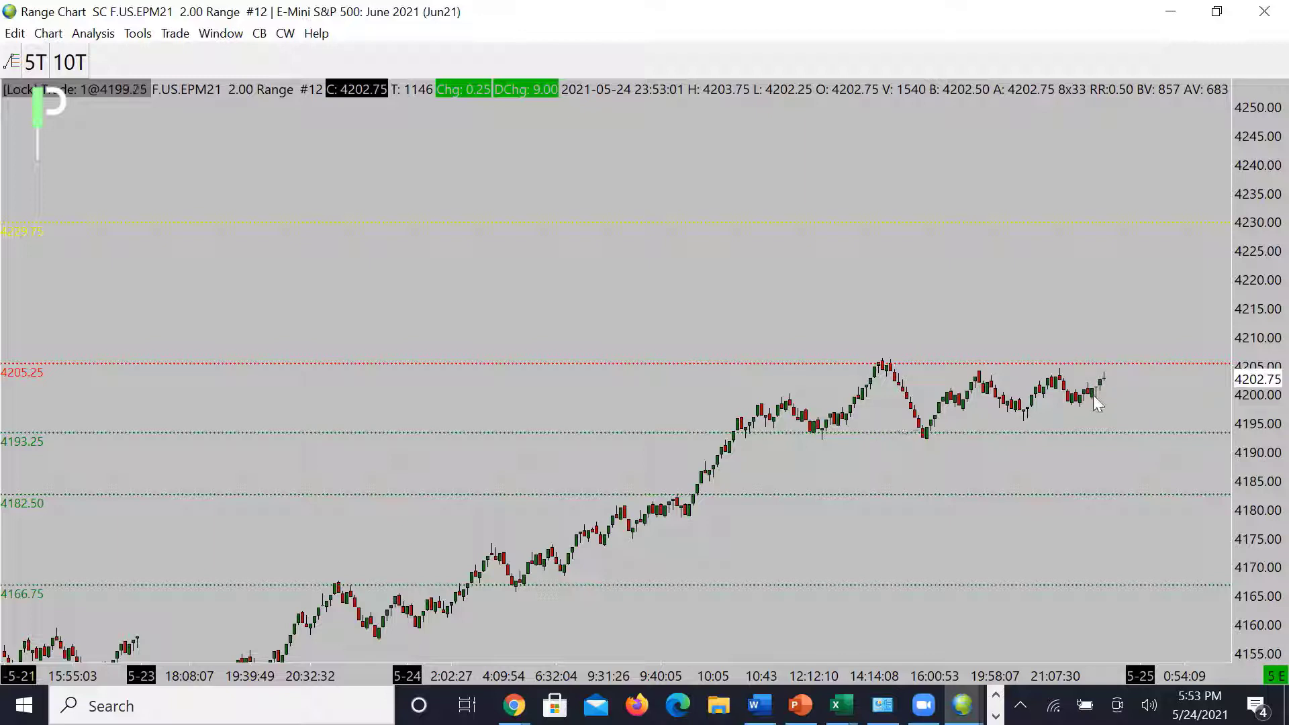
mouse_move(1097, 383)
left_mouse_down()
mouse_move(1128, 445)
mouse_move(1139, 366)
mouse_move(1160, 336)
left_mouse_up()
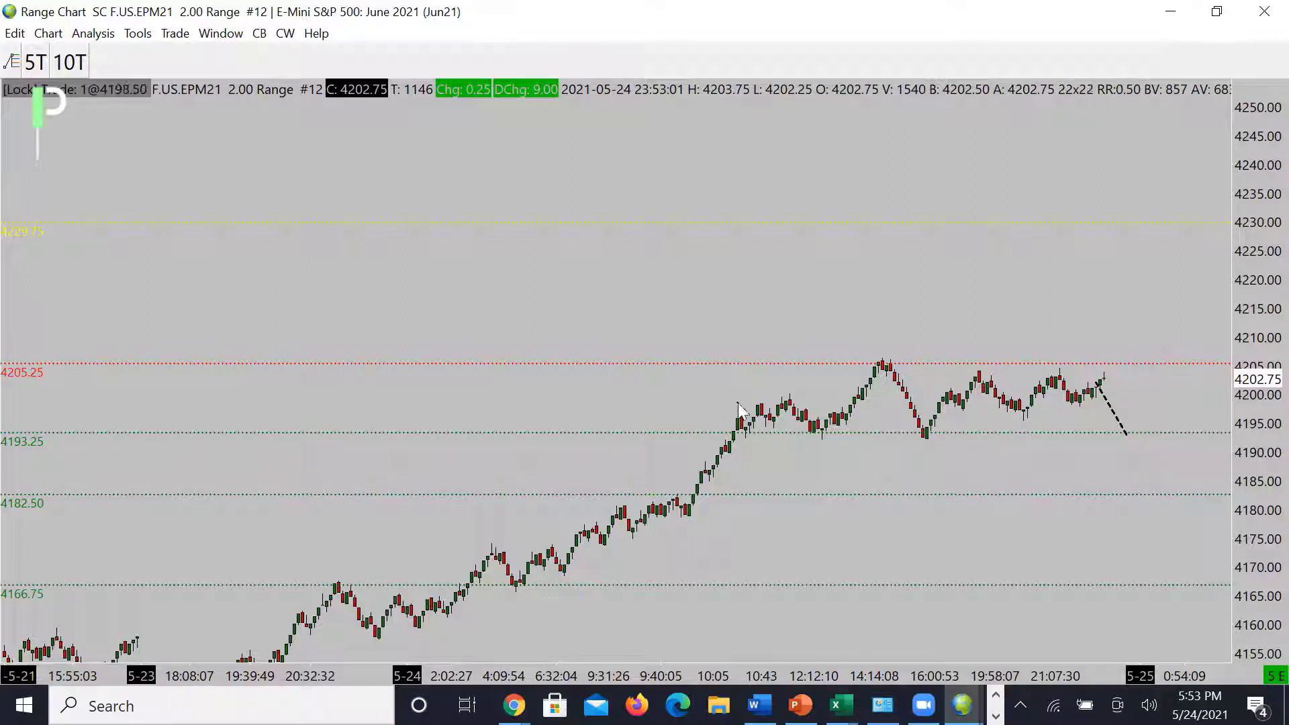
left_click_drag(737, 402, 1179, 403)
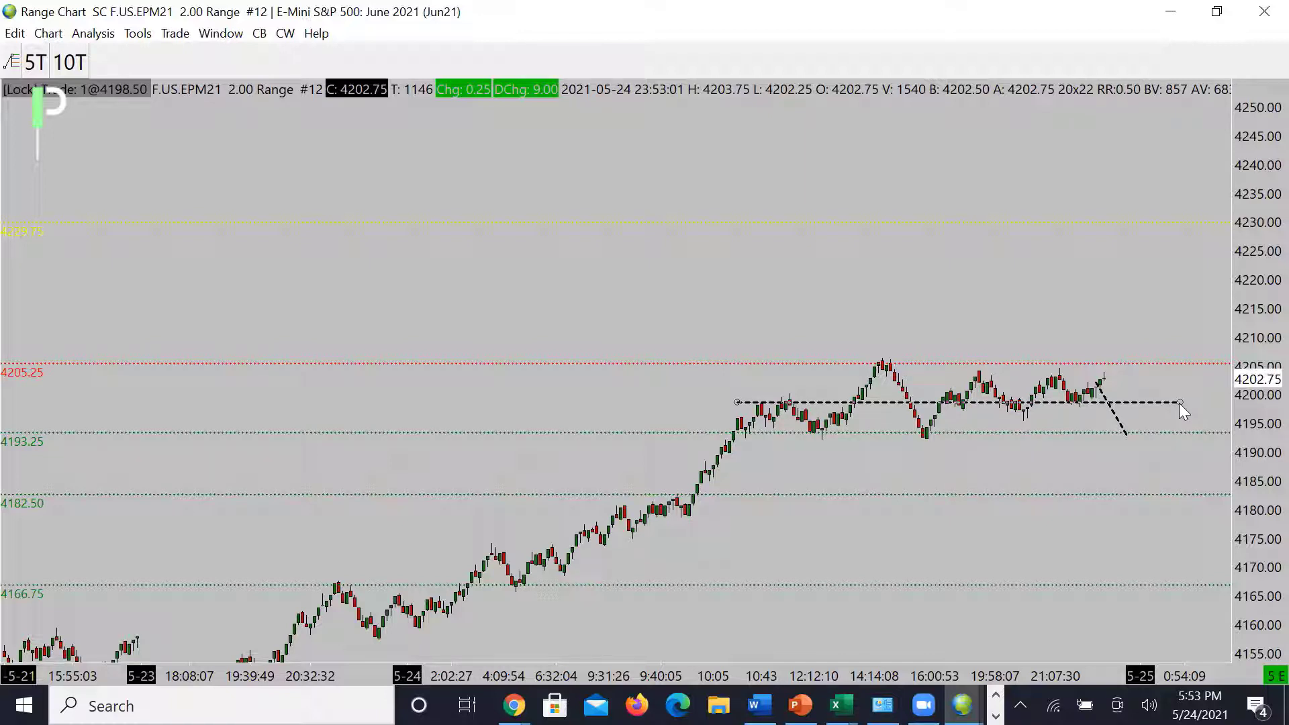
Step: Remove the horizontal dashed line and sketch a rising dashed line from the latest candle up through the 4205.25 level
key("Escape")
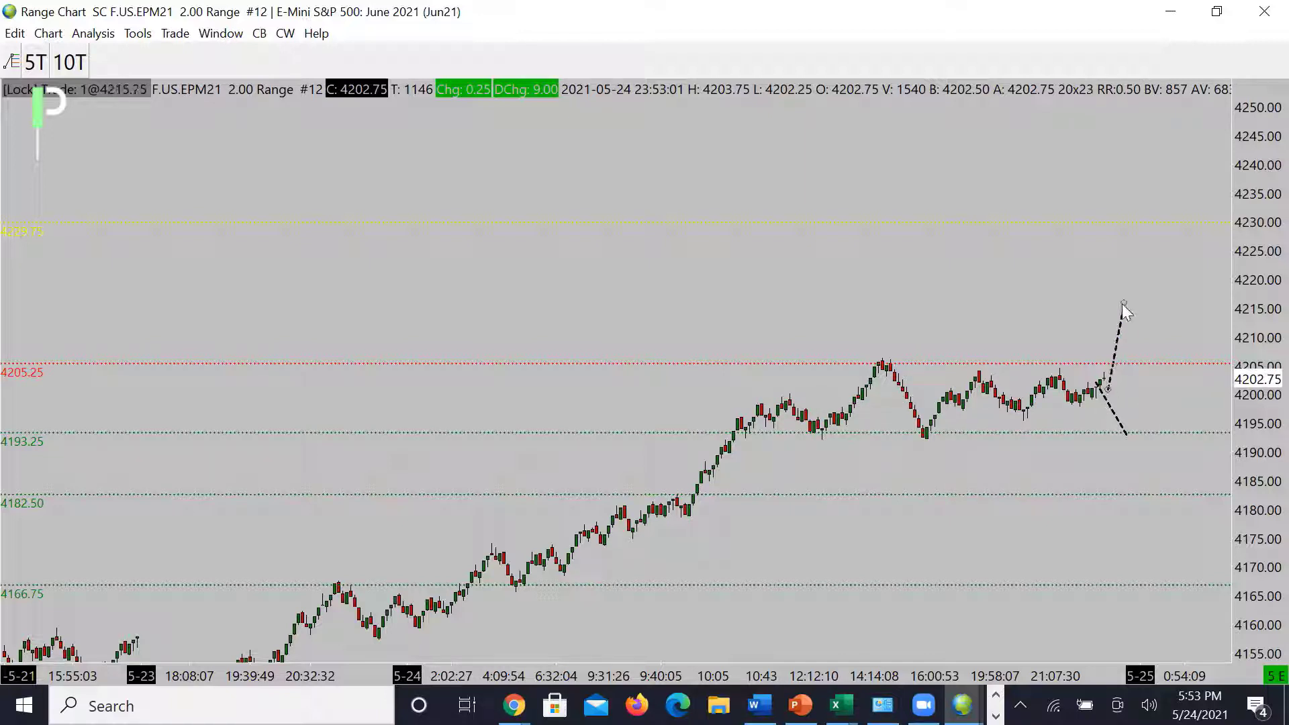
key("Delete")
mouse_move(1107, 390)
left_mouse_down()
mouse_move(1122, 337)
mouse_move(1142, 366)
mouse_move(1140, 349)
mouse_move(1154, 349)
mouse_move(1165, 367)
mouse_move(1184, 248)
left_mouse_up()
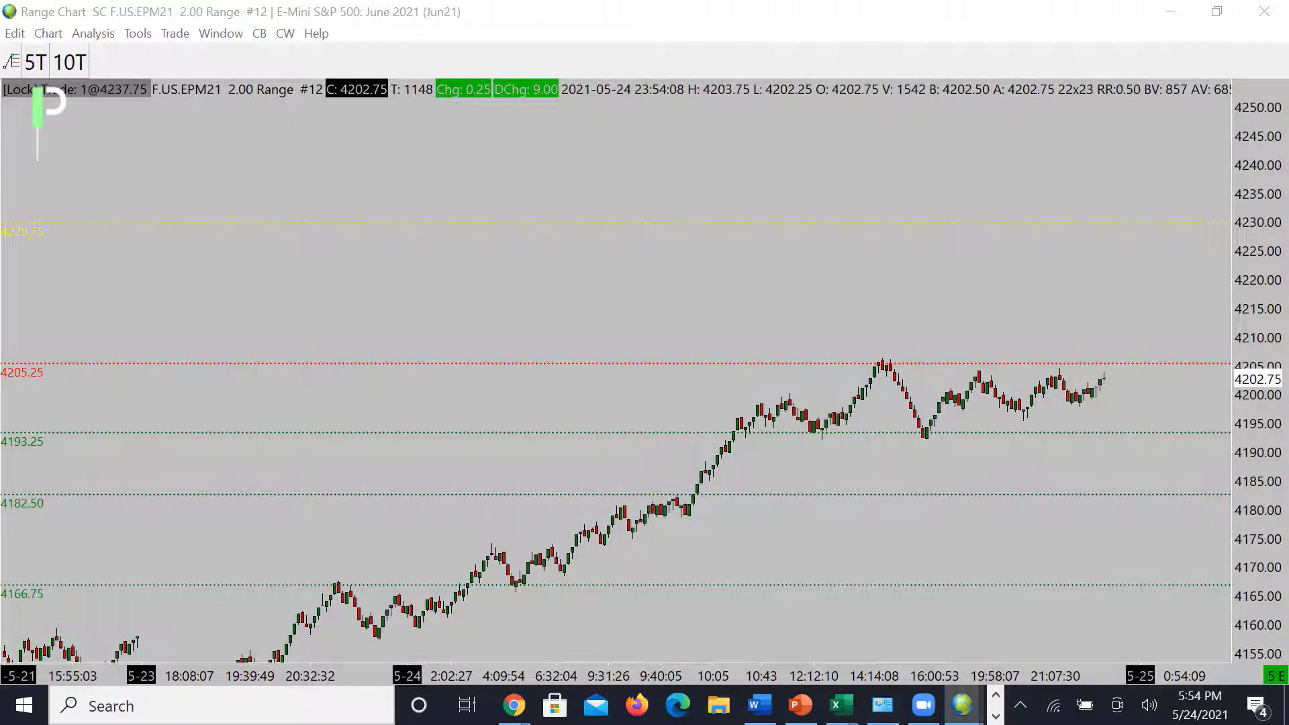
Step: Bring the 1.6 Range Gold chart onto this screen, maximize it and move to its most recent candles
left_click_drag(1288, 185, 856, 148)
double_click(857, 148)
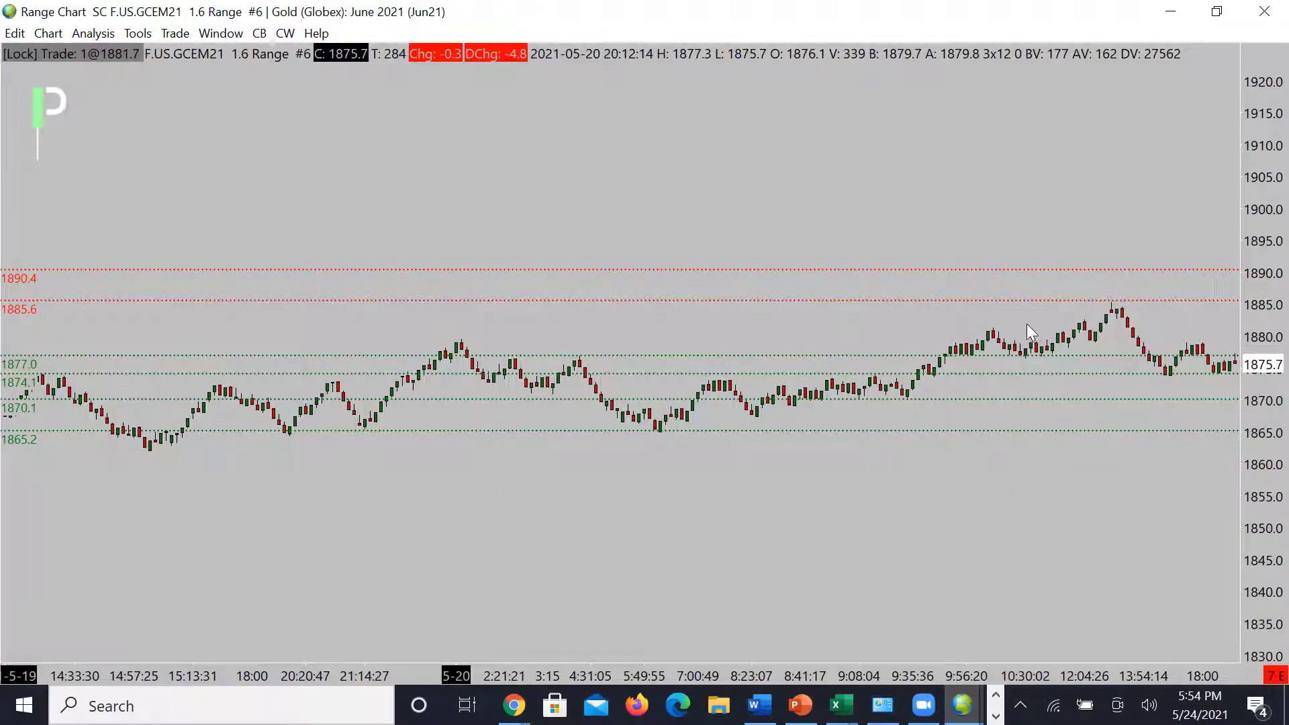
left_click_drag(972, 311, 671, 323)
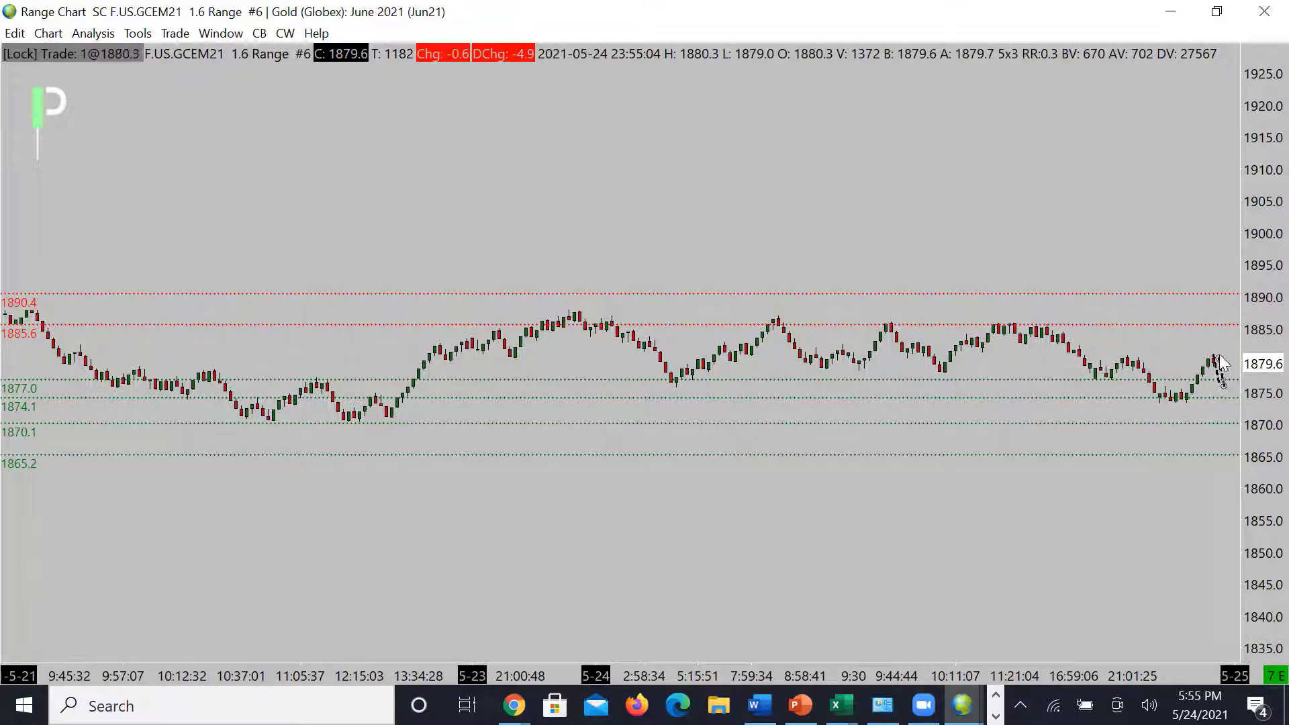
Step: Sketch a dashed gold projection swinging between the 1877.0 and 1885.6 levels, making room for it after the latest candle
left_click(1230, 326)
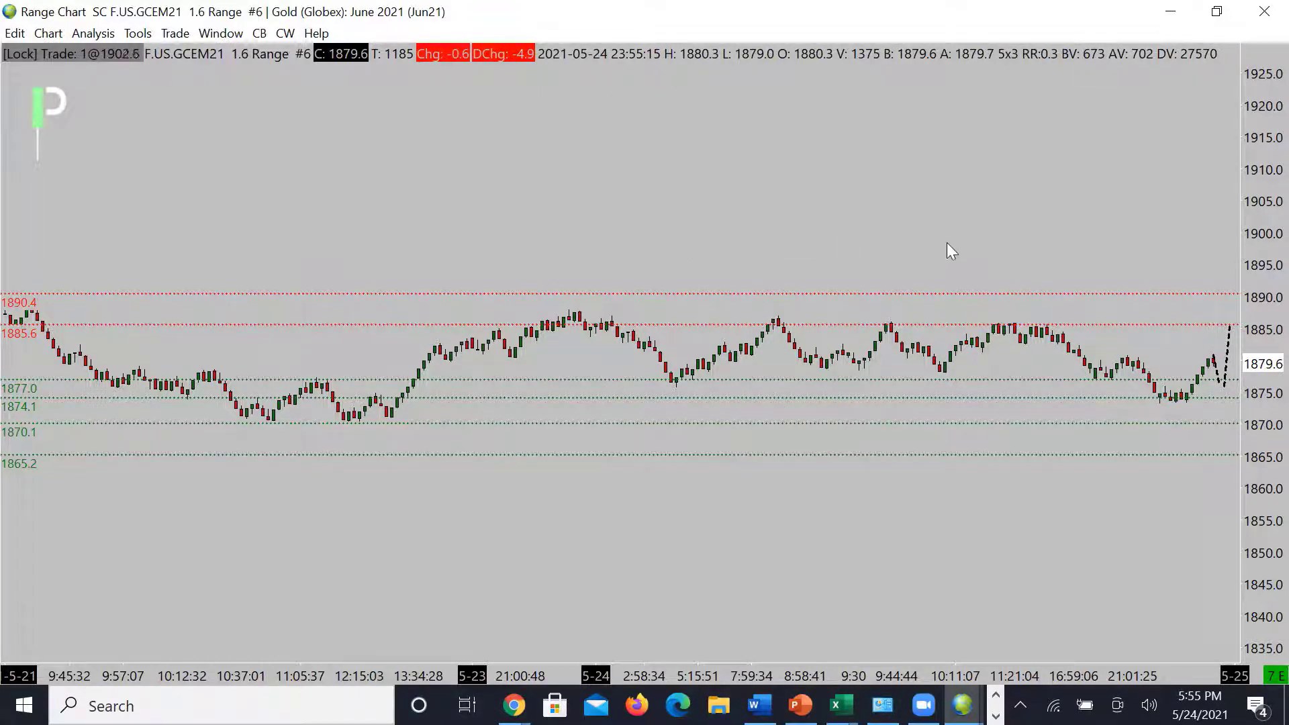
left_click_drag(977, 249, 706, 252)
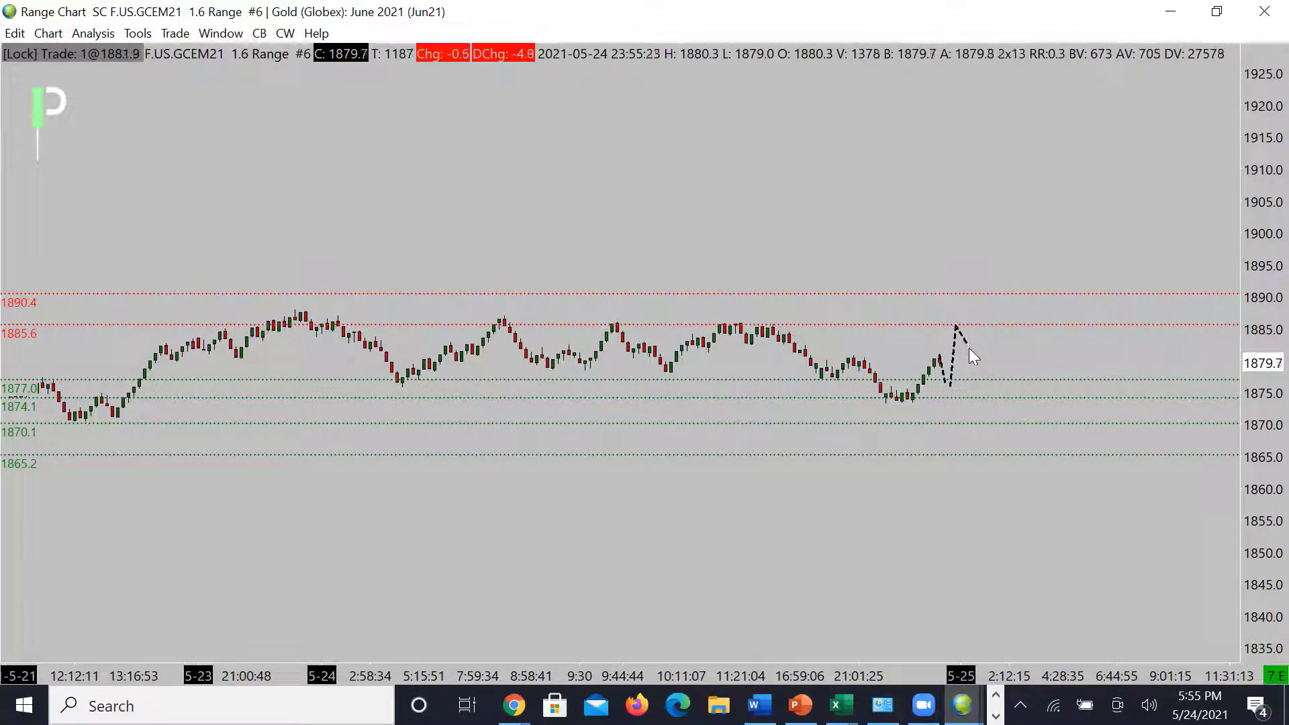
left_click(1007, 384)
left_click(1025, 321)
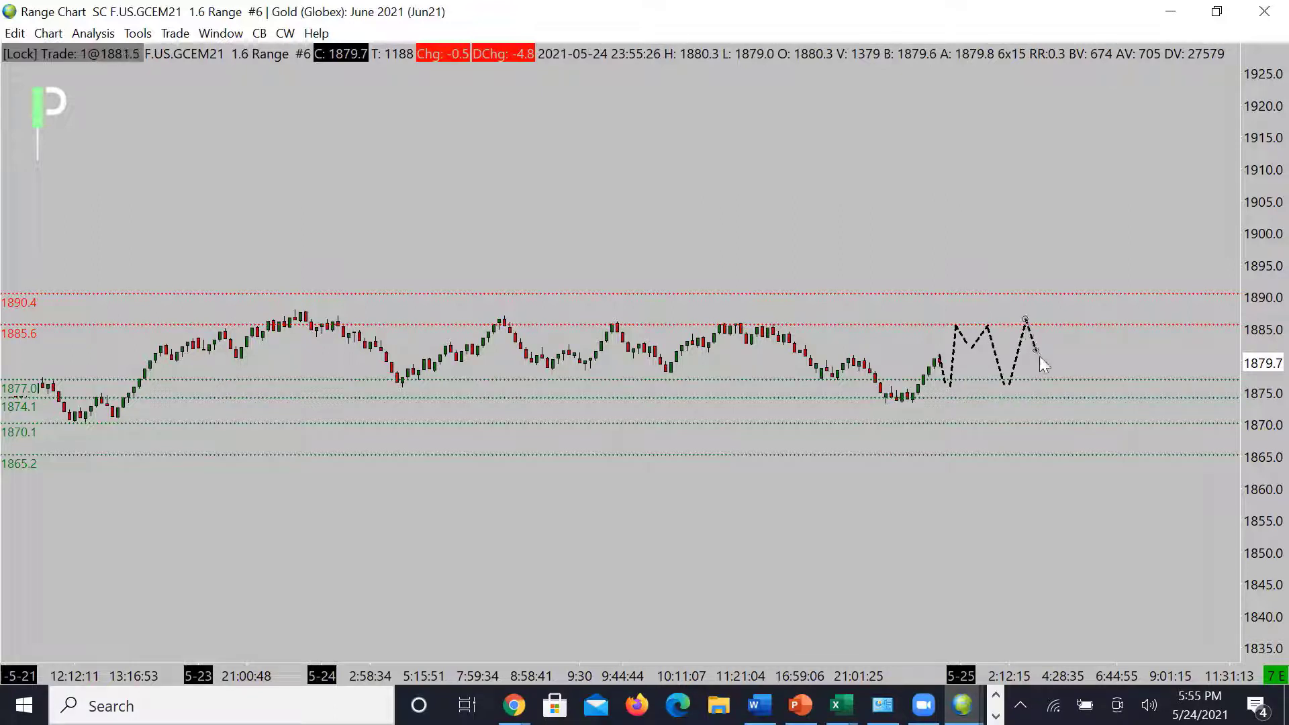
left_click(1053, 400)
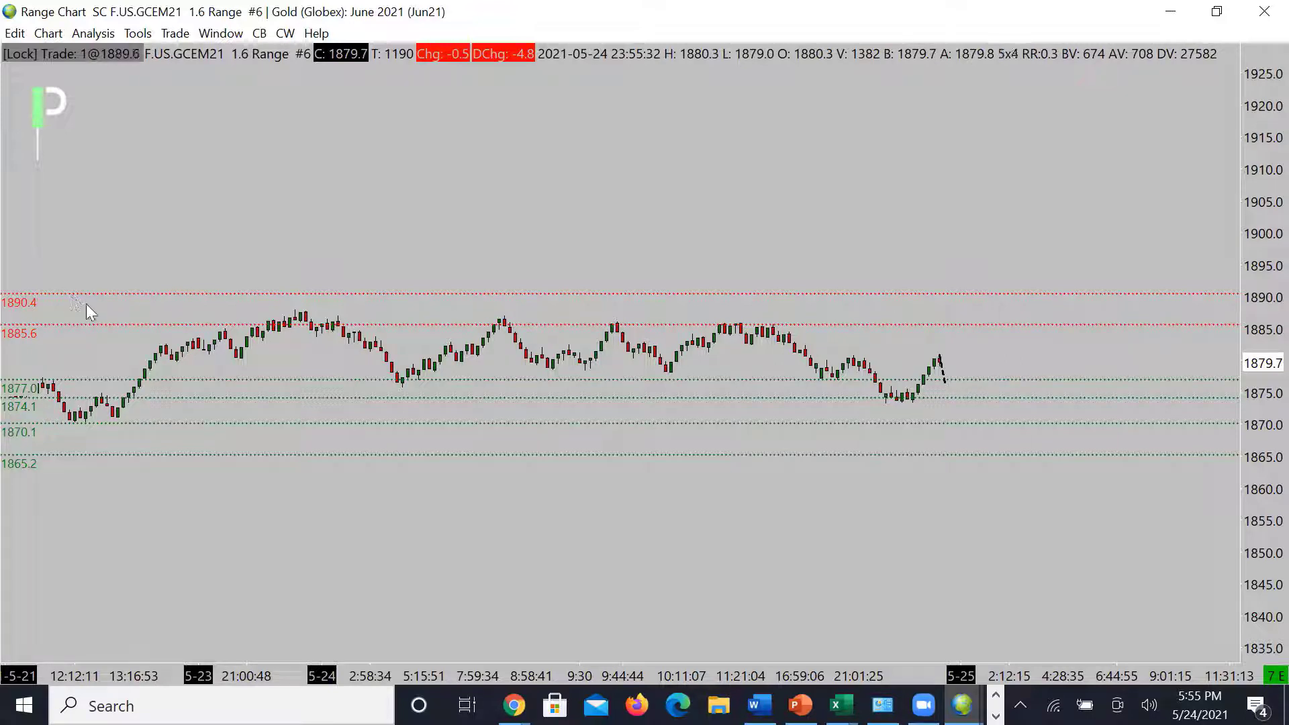
mouse_move(950, 381)
left_mouse_down()
mouse_move(1001, 299)
mouse_move(1015, 307)
mouse_move(1032, 290)
mouse_move(1048, 320)
left_mouse_up()
Step: Undo the gold projection lines that follow the first short falling leg
key("ctrl+z")
key("ctrl+z")
key("ctrl+z")
key("ctrl+z")
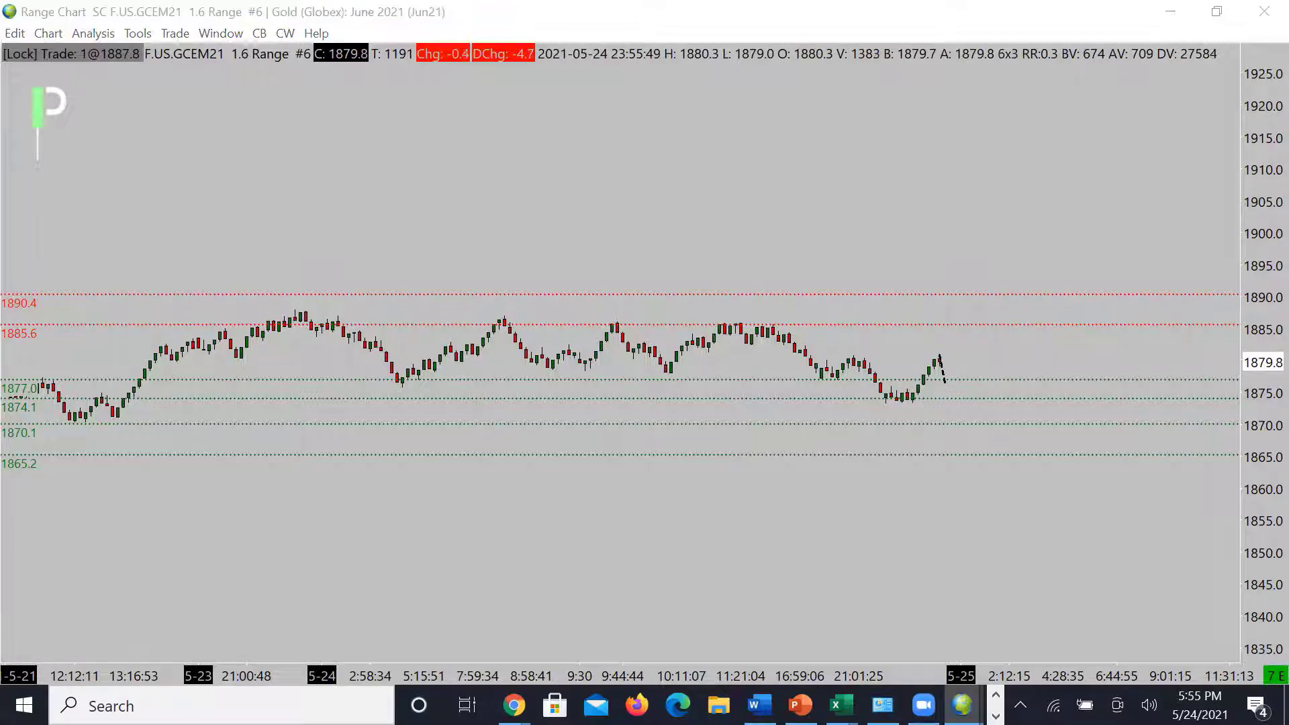
Step: Maximize the 0.8 Range Gold chart on this screen with blank space after the latest candle, and erase its leftover dashed line
left_click_drag(1288, 228, 499, 105)
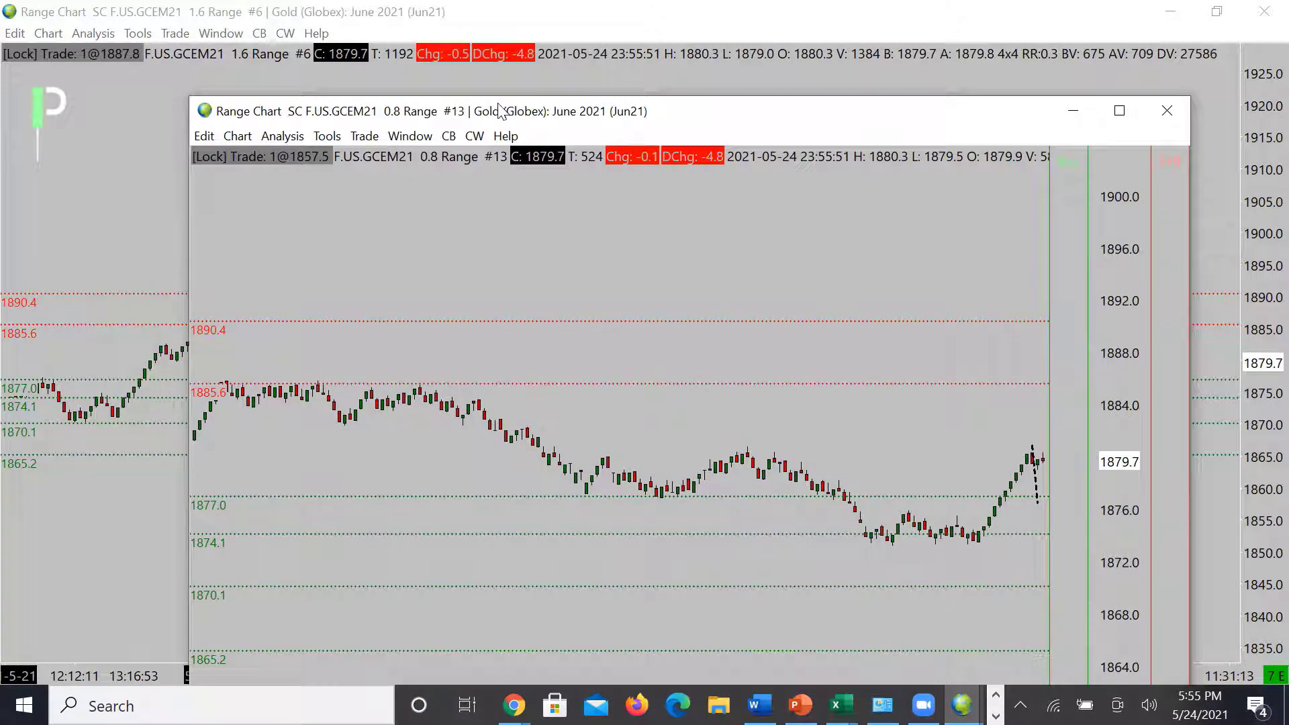
double_click(638, 110)
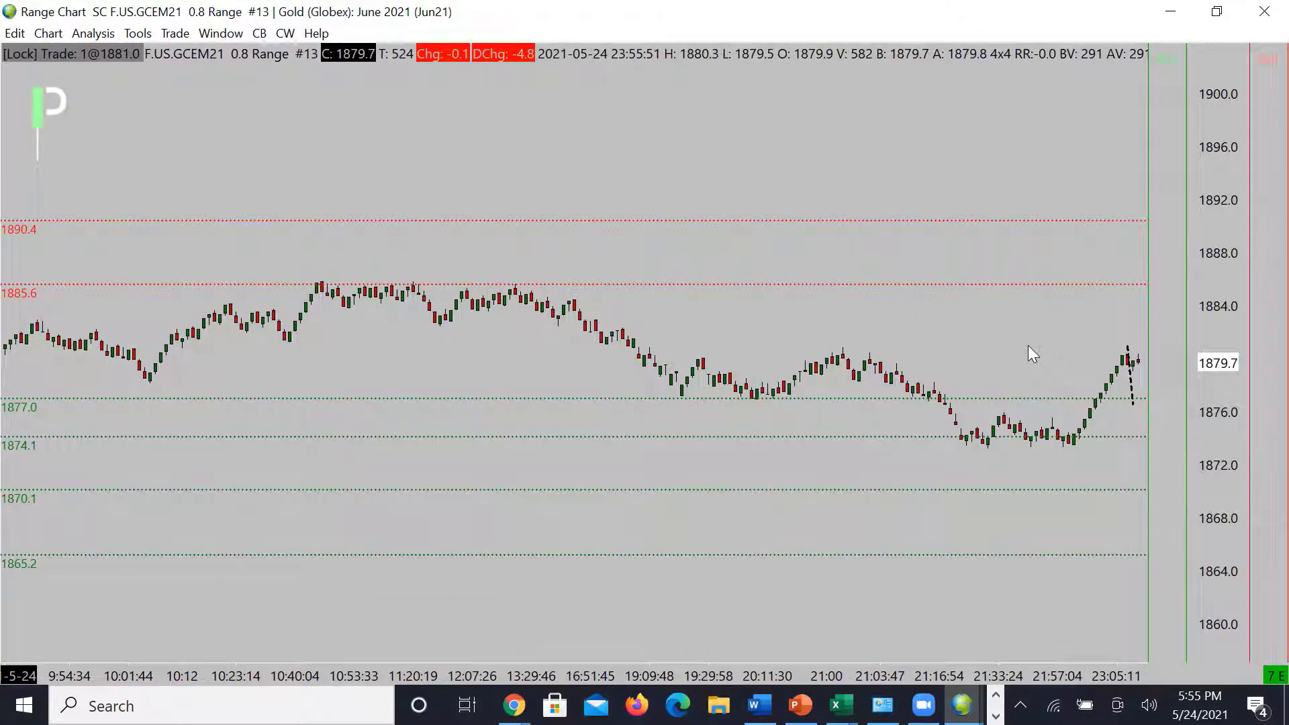
left_click_drag(1030, 357, 880, 376)
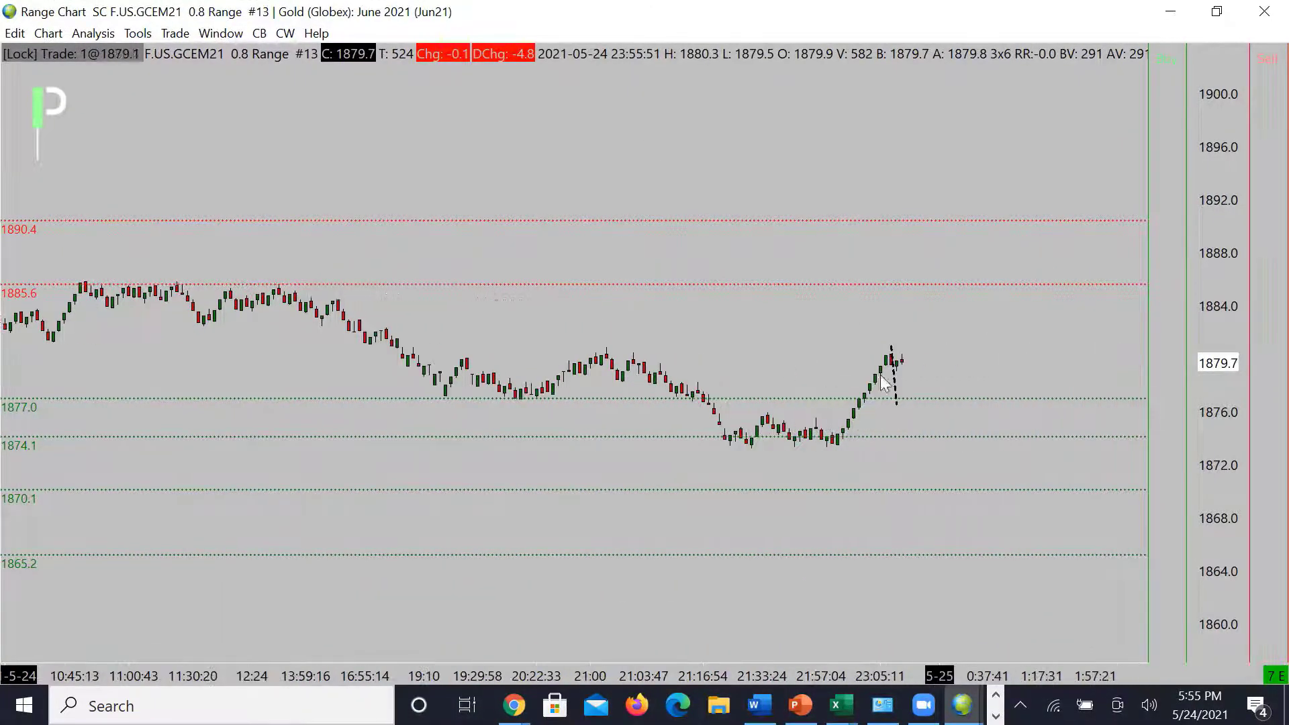
right_click(894, 384)
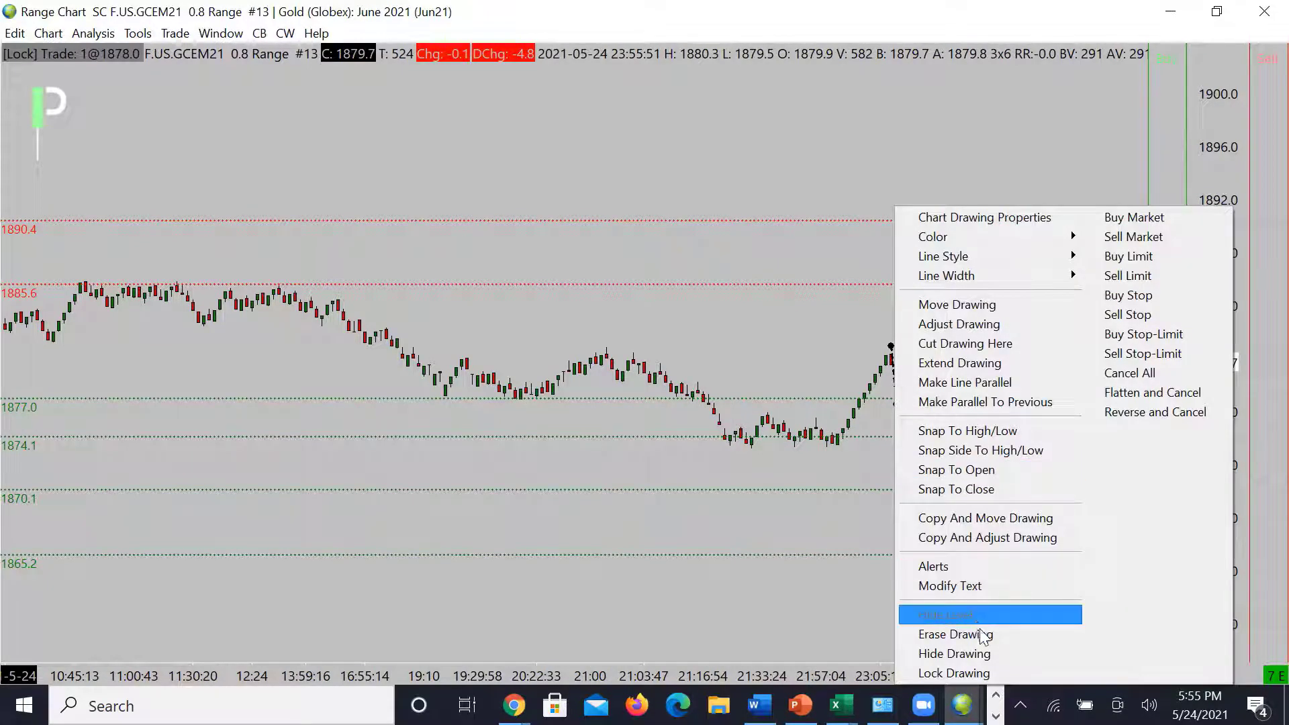
left_click(967, 611)
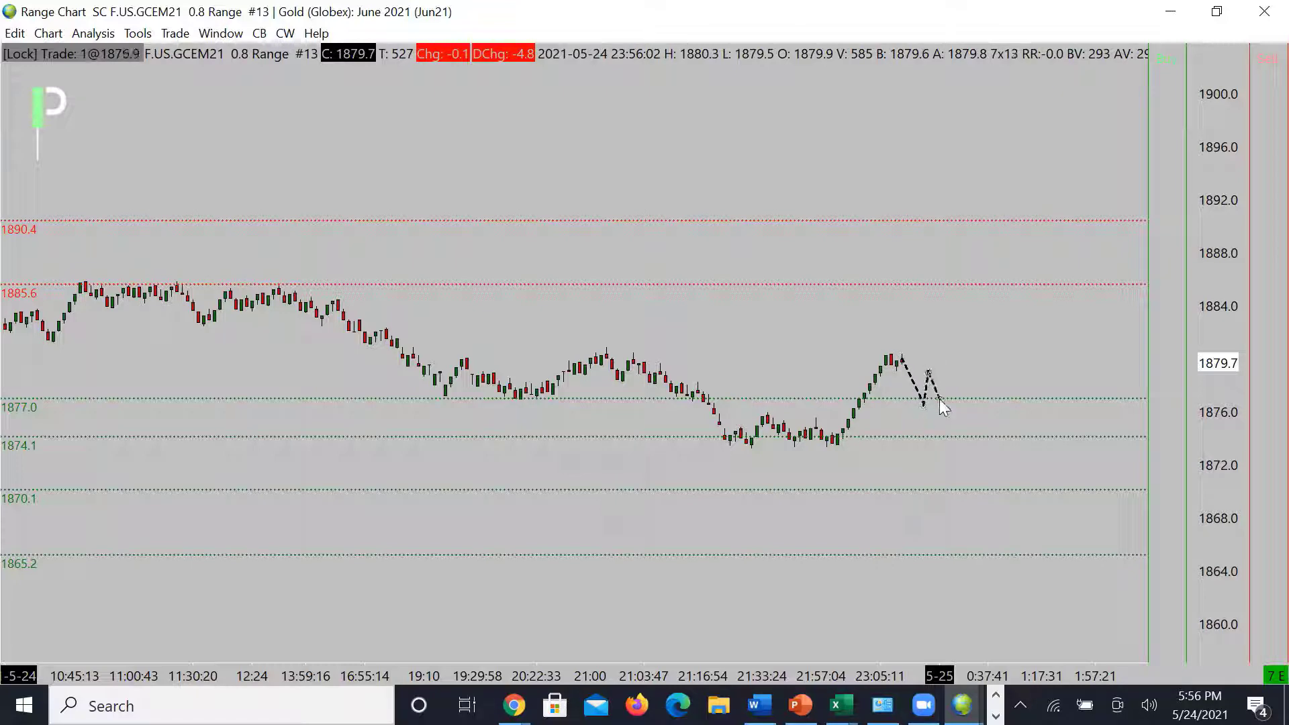
Step: Sketch a dashed path double-bottoming at 1877.0, rising to 1885.6, retesting that level and stepping down to about 1879.8
left_click(941, 402)
left_click(971, 286)
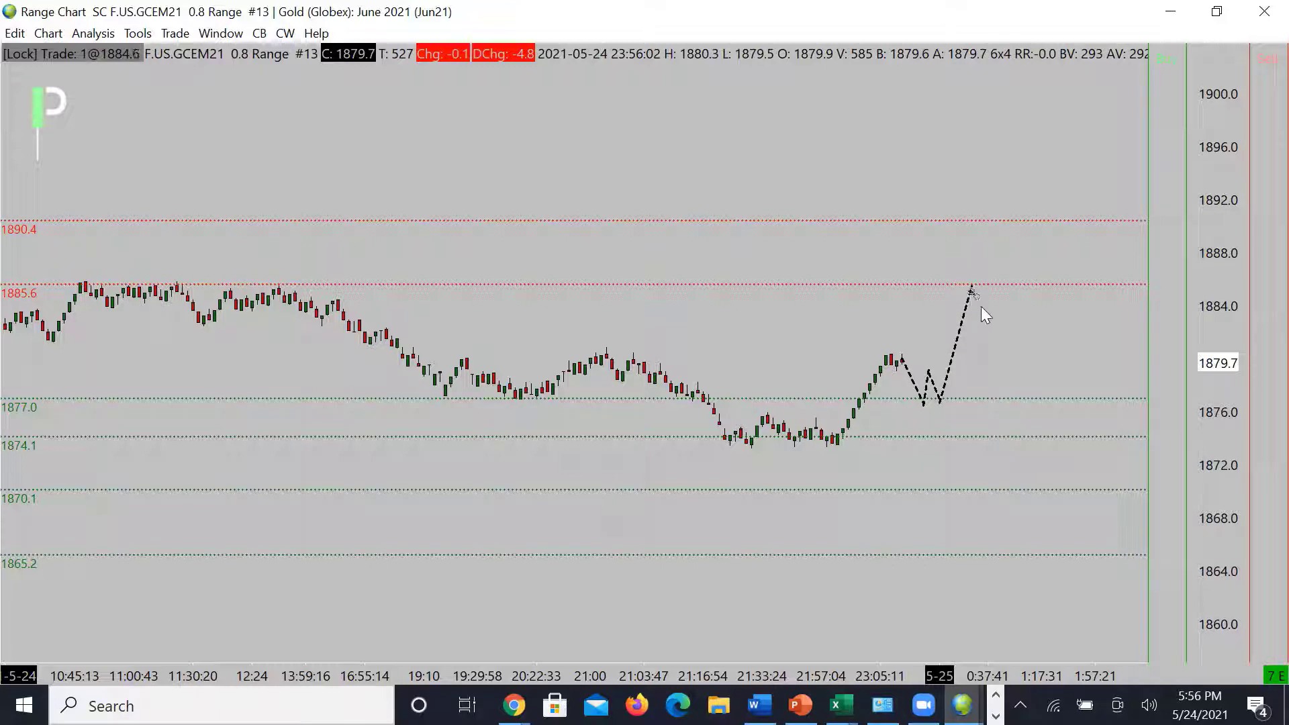
left_click(983, 314)
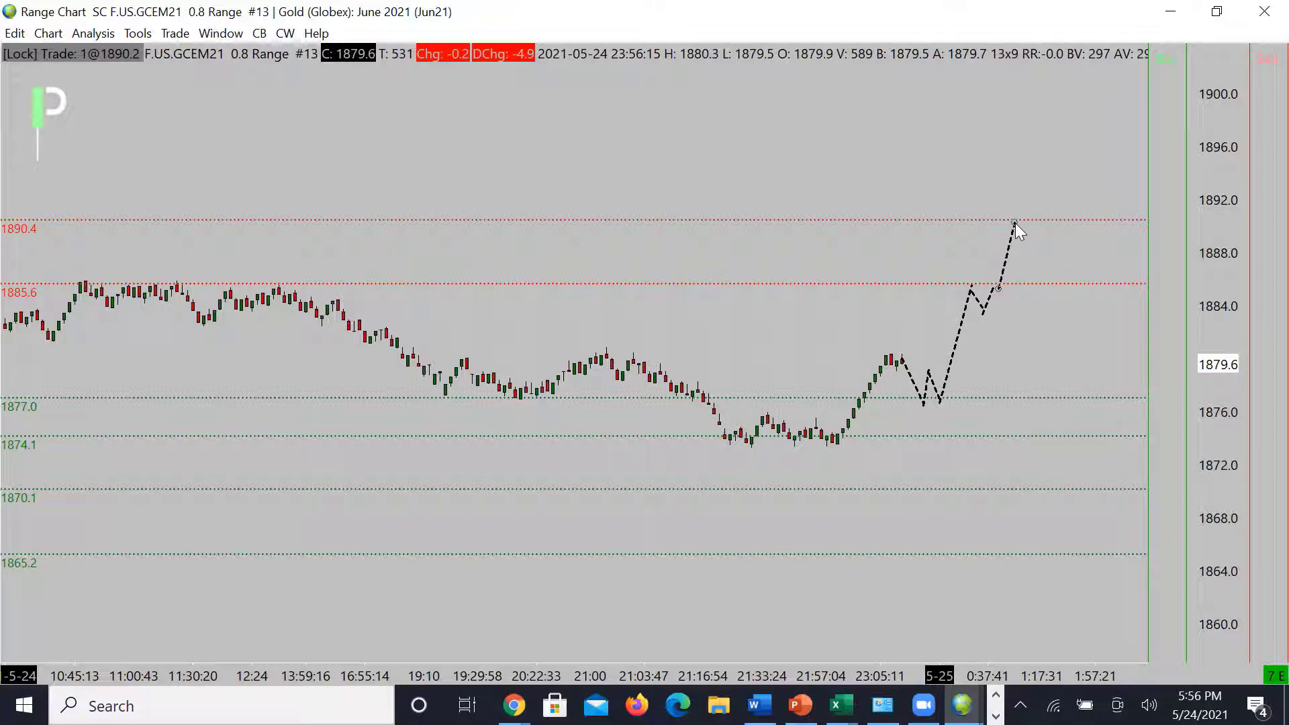
left_click(1014, 236)
left_click(1014, 332)
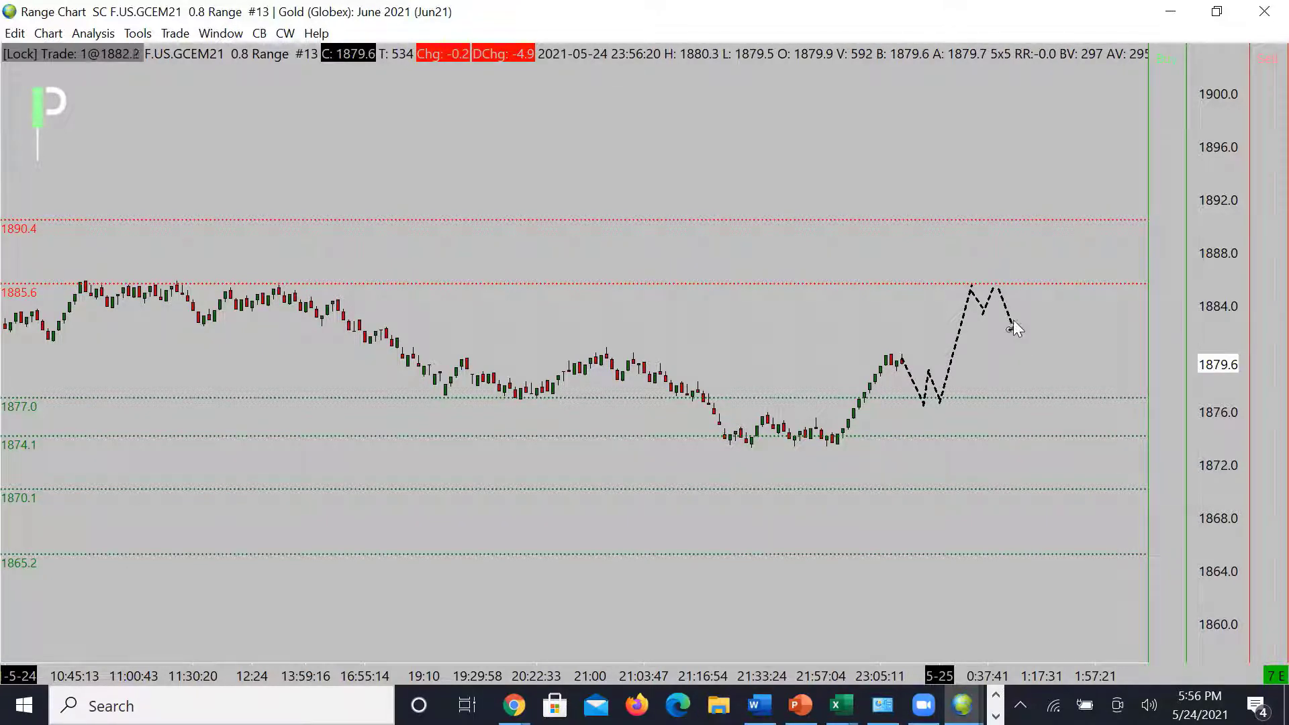
left_click(1015, 301)
left_click(1032, 361)
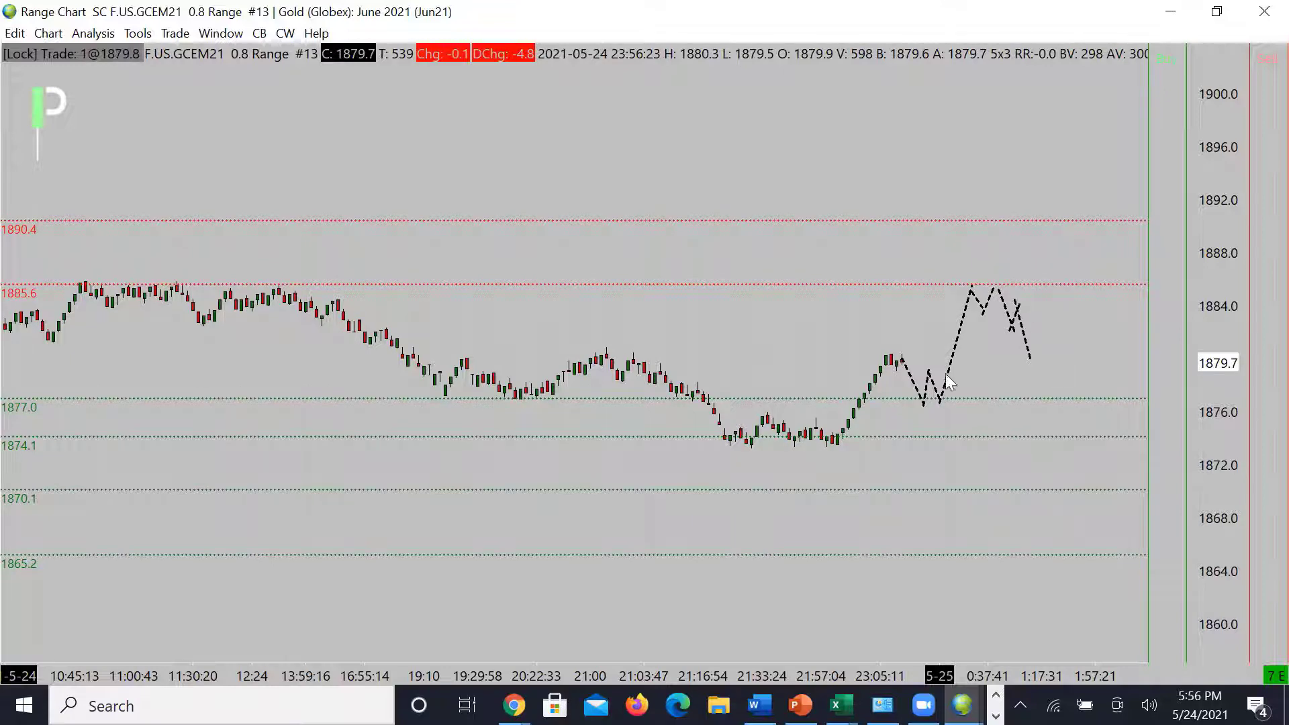
Step: Undo all the dashed projection lines on the 0.8 Range Gold chart
left_click(902, 358)
left_click(1048, 360)
key("ctrl+z")
key("ctrl+z")
key("ctrl+z")
key("ctrl+z")
key("ctrl+z")
key("ctrl+z")
key("ctrl+z")
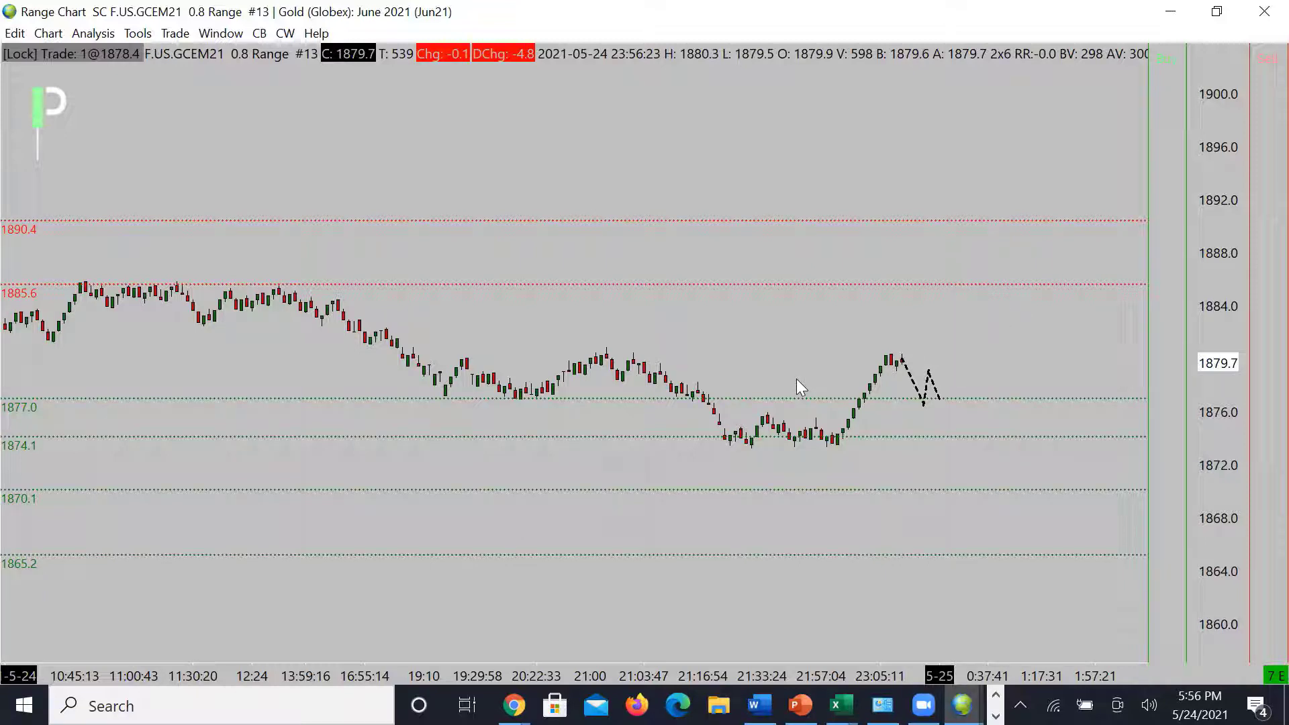
key("ctrl+z")
key("ctrl+z")
key("ctrl+z")
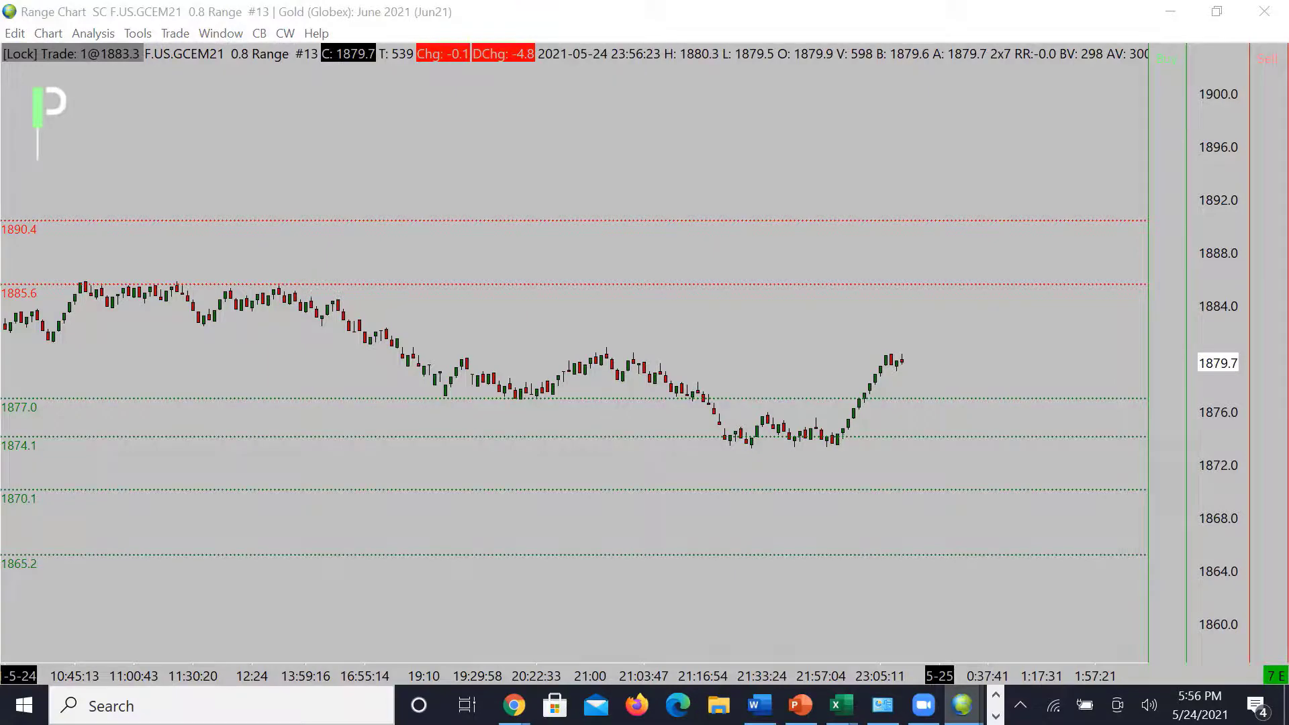
Step: Bring the 0.16 Range Crude Light chart onto this screen, maximize it and stretch its price scale
left_click_drag(1288, 423, 828, 232)
double_click(827, 232)
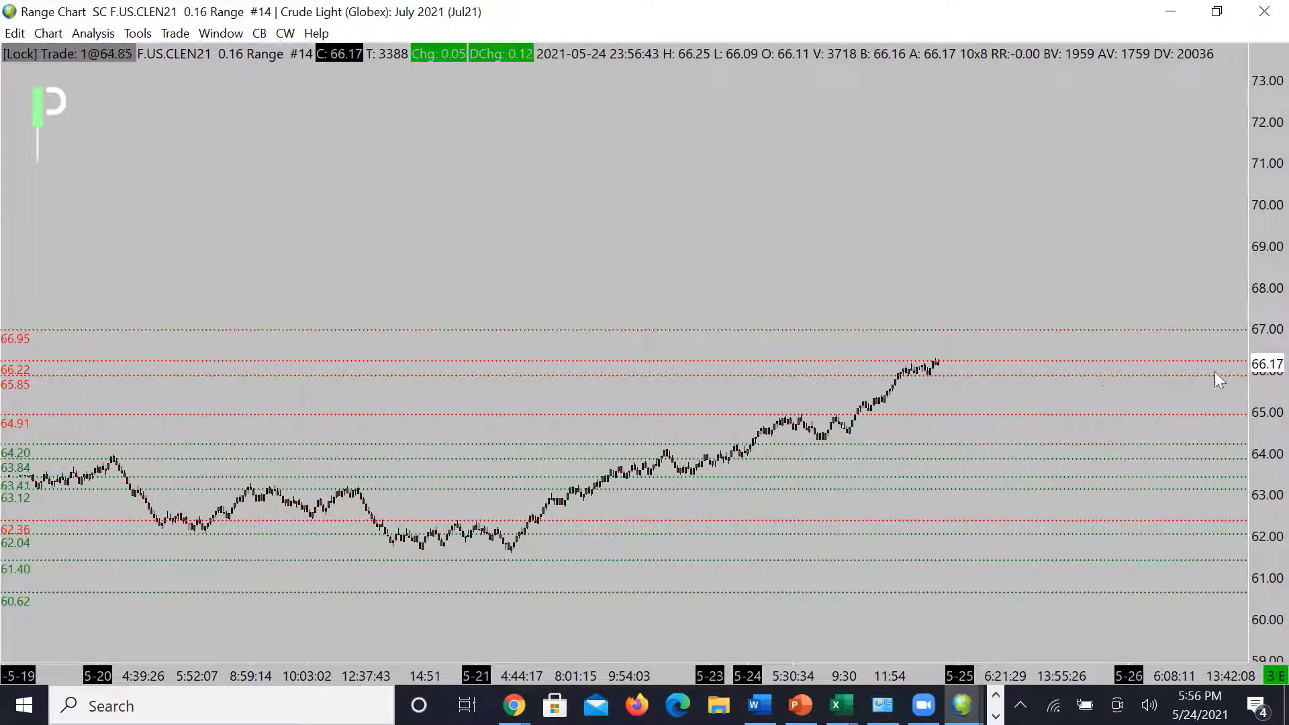
left_click_drag(1265, 367, 1268, 411)
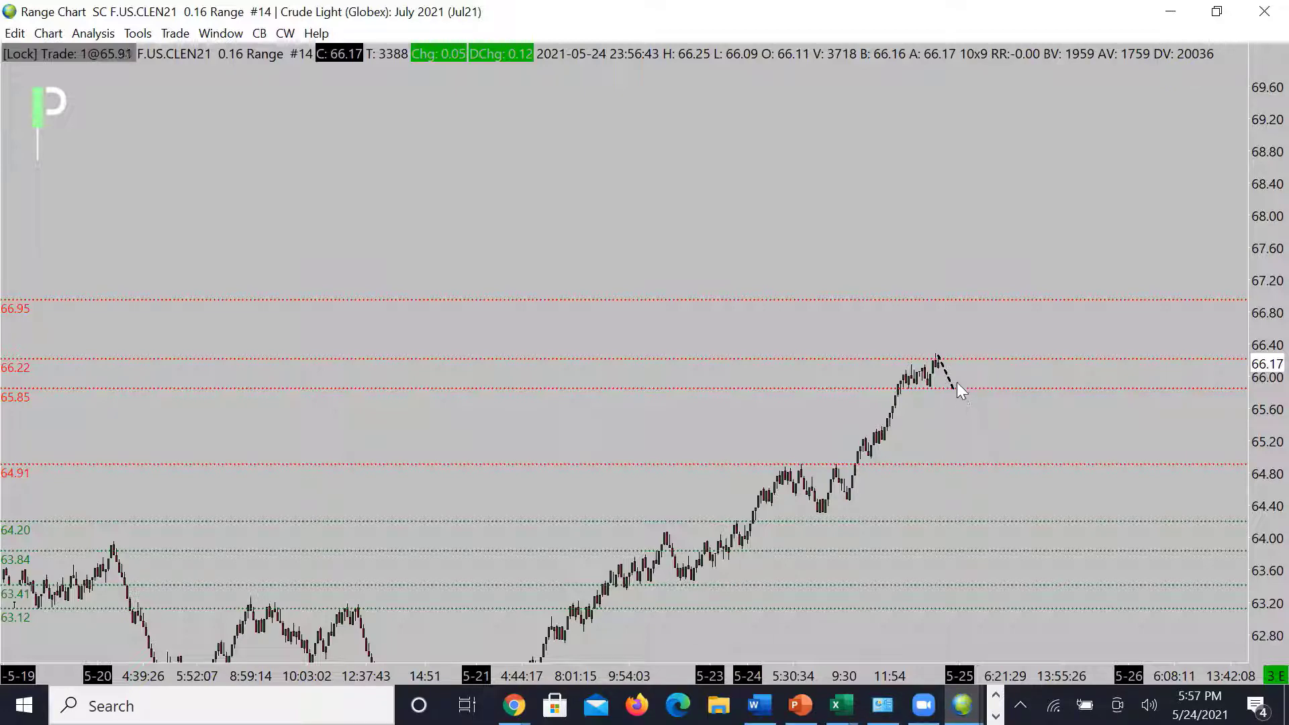
Step: Extend the dashed line from the 65.85 level up to about 66.60, and draw a short horizontal dashed line along 65.85
left_click(965, 327)
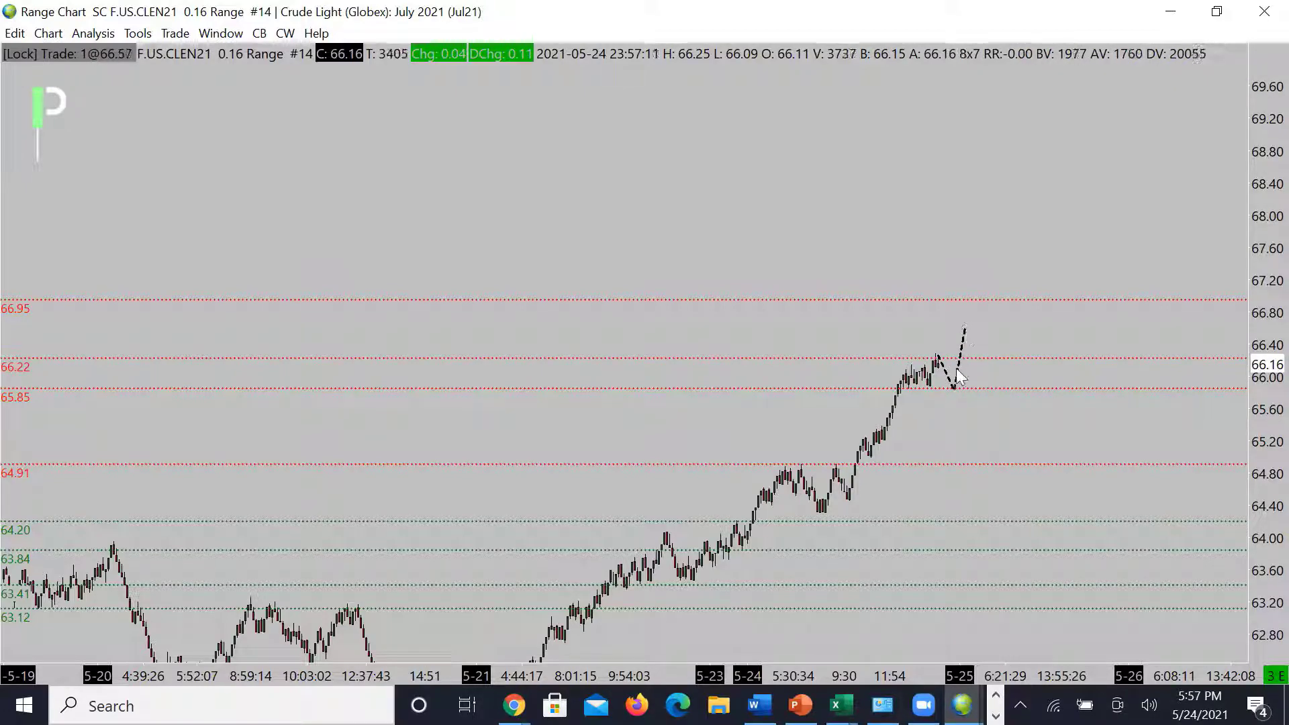
left_click(845, 517)
key("Escape")
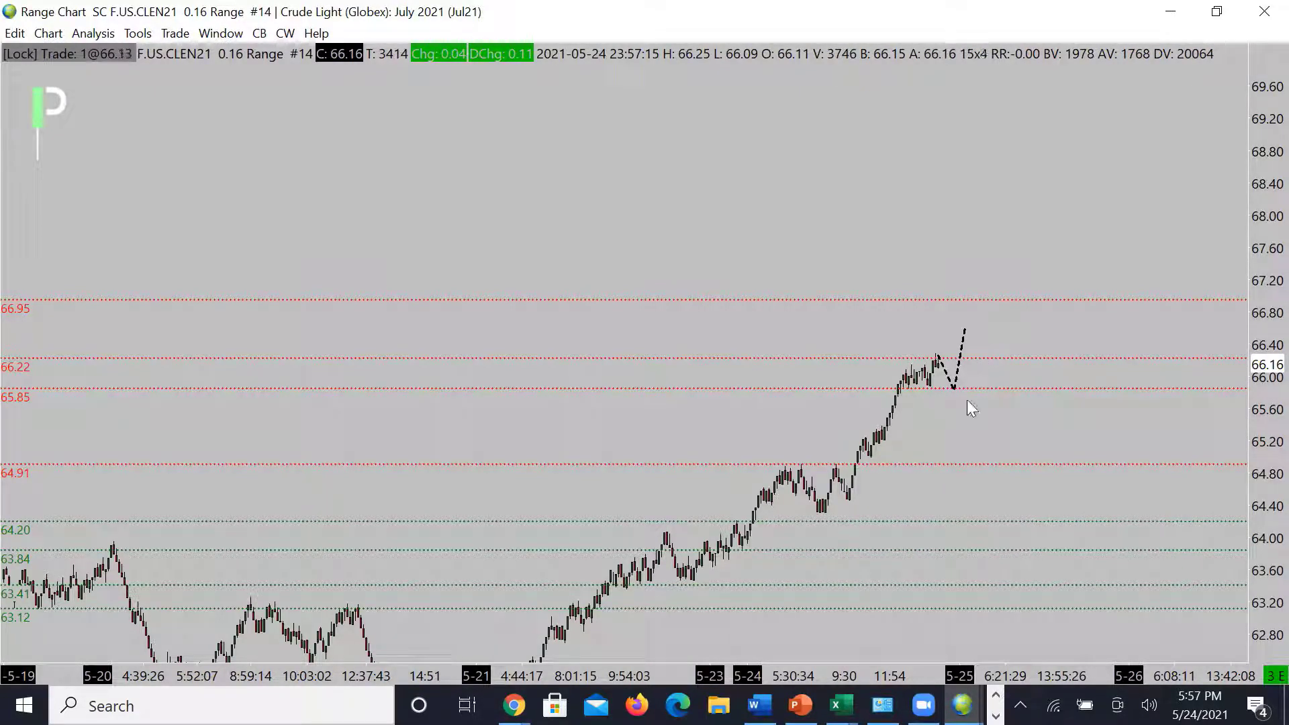
left_click(884, 388)
left_click(1026, 388)
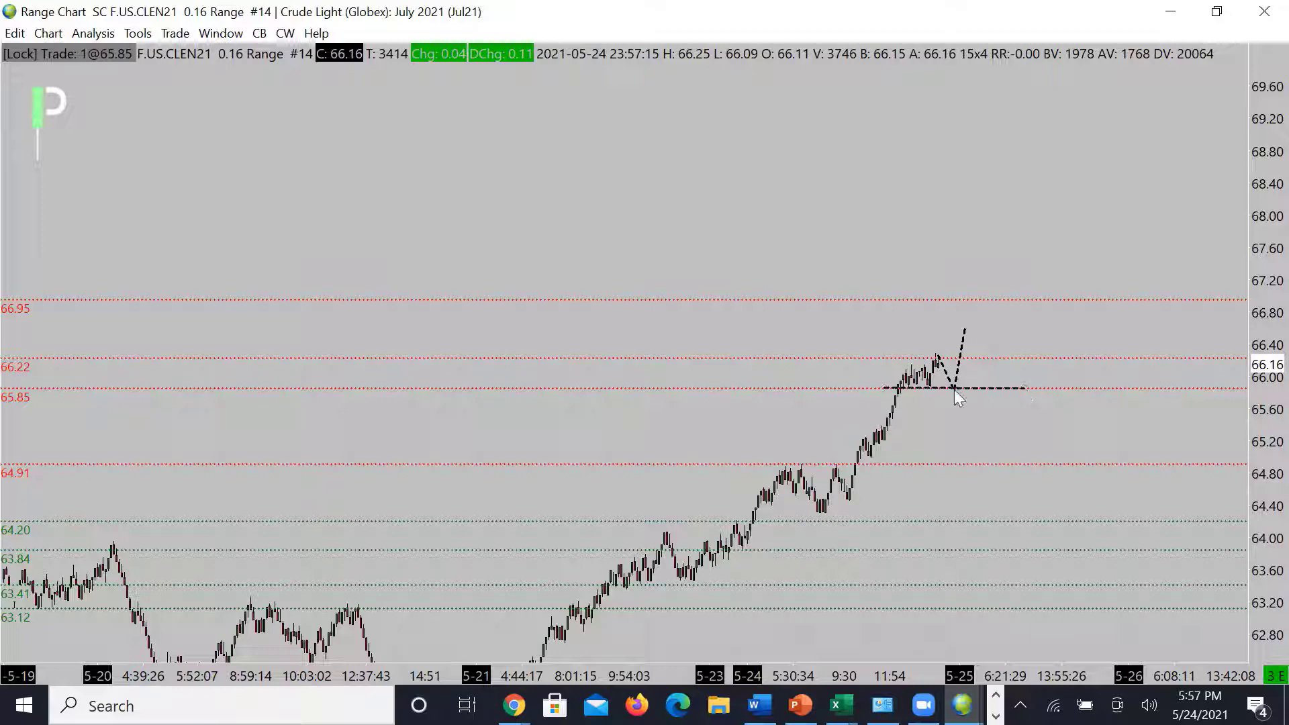
Step: Draw a dashed drop from the 65.85 level to 64.91 and a rebound back up to 65.85
left_click(761, 456)
key("Escape")
left_click(950, 434)
left_click_drag(950, 435, 808, 459)
mouse_move(1001, 454)
left_mouse_down()
mouse_move(1002, 468)
mouse_move(1020, 406)
left_mouse_up()
left_click_drag(1001, 462, 1022, 386)
Step: Extend the crude path with a dip to about 65.45, a 65.85 retest, a double bottom at 64.20 and a rebound to 64.91
left_click(1035, 420)
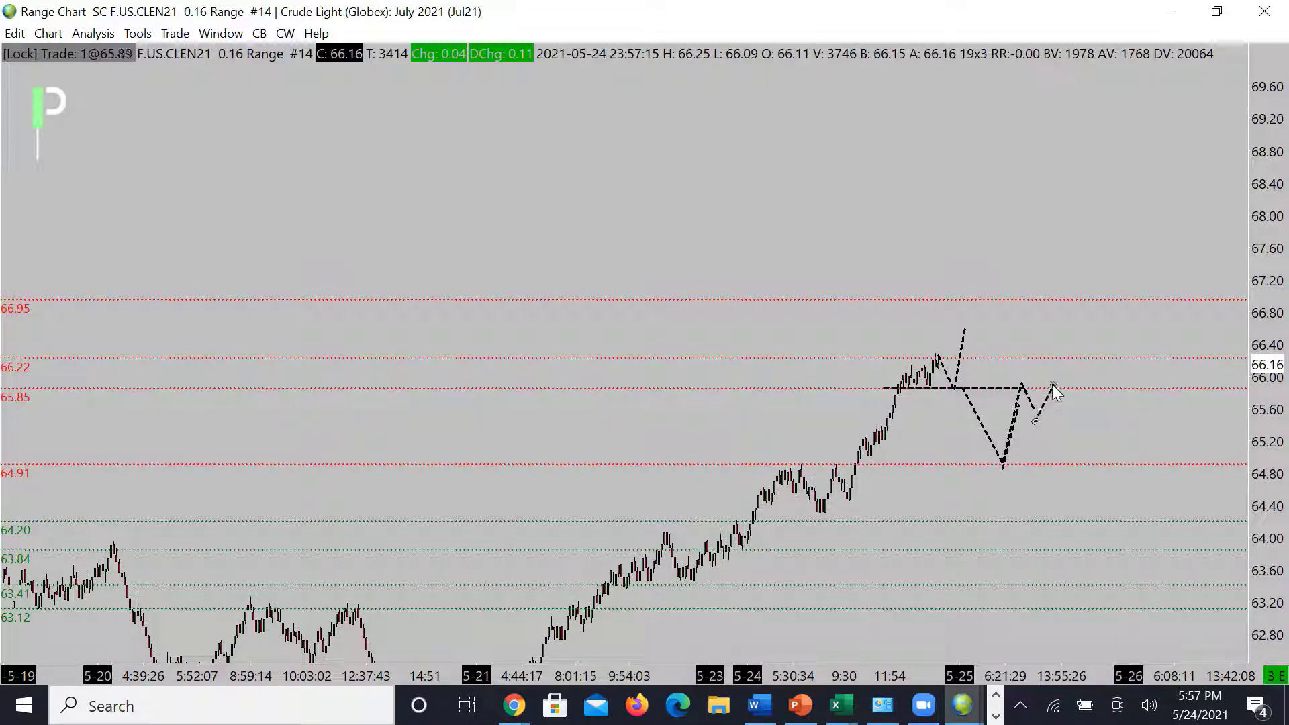
left_click(1081, 463)
left_click(1101, 518)
left_click(1123, 525)
left_click(1130, 468)
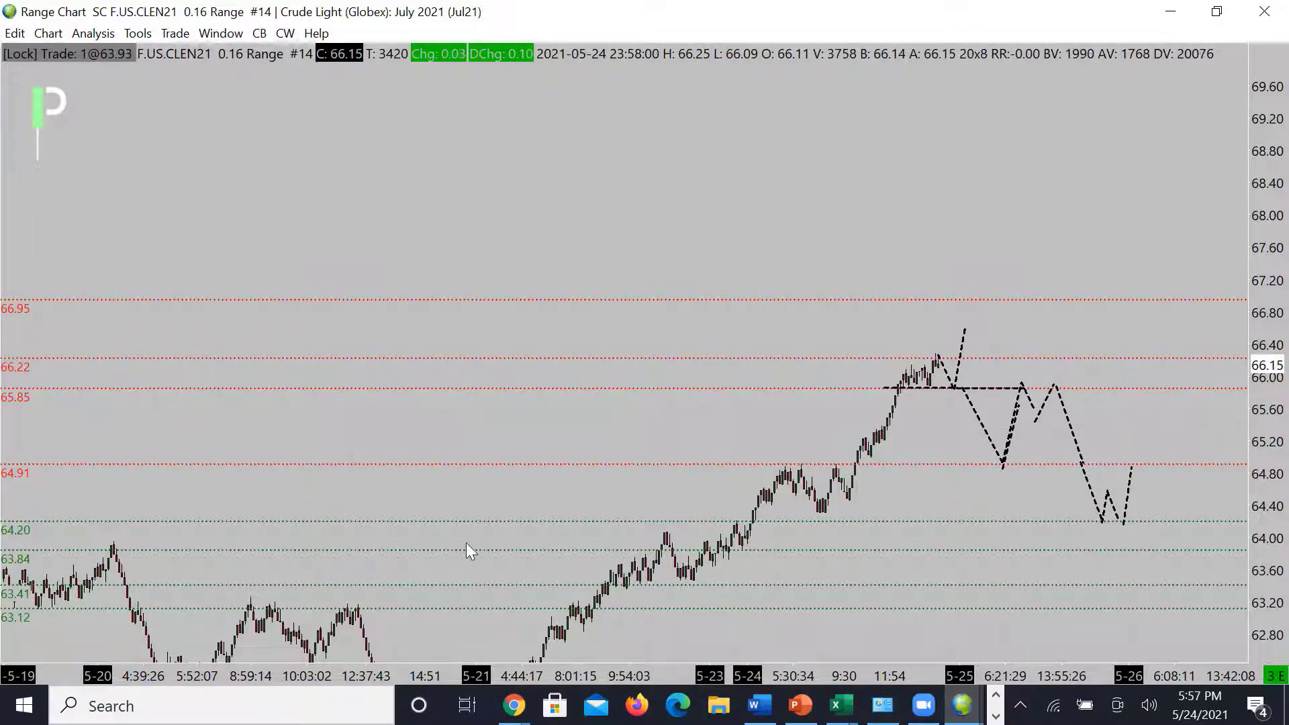
Step: Remove all the dashed path lines from the 0.16 Range Crude Light chart
key("Delete")
key("Delete")
key("Delete")
key("Delete")
key("Delete")
key("Delete")
key("Delete")
key("Delete")
key("Delete")
key("ctrl+z")
key("ctrl+z")
key("ctrl+z")
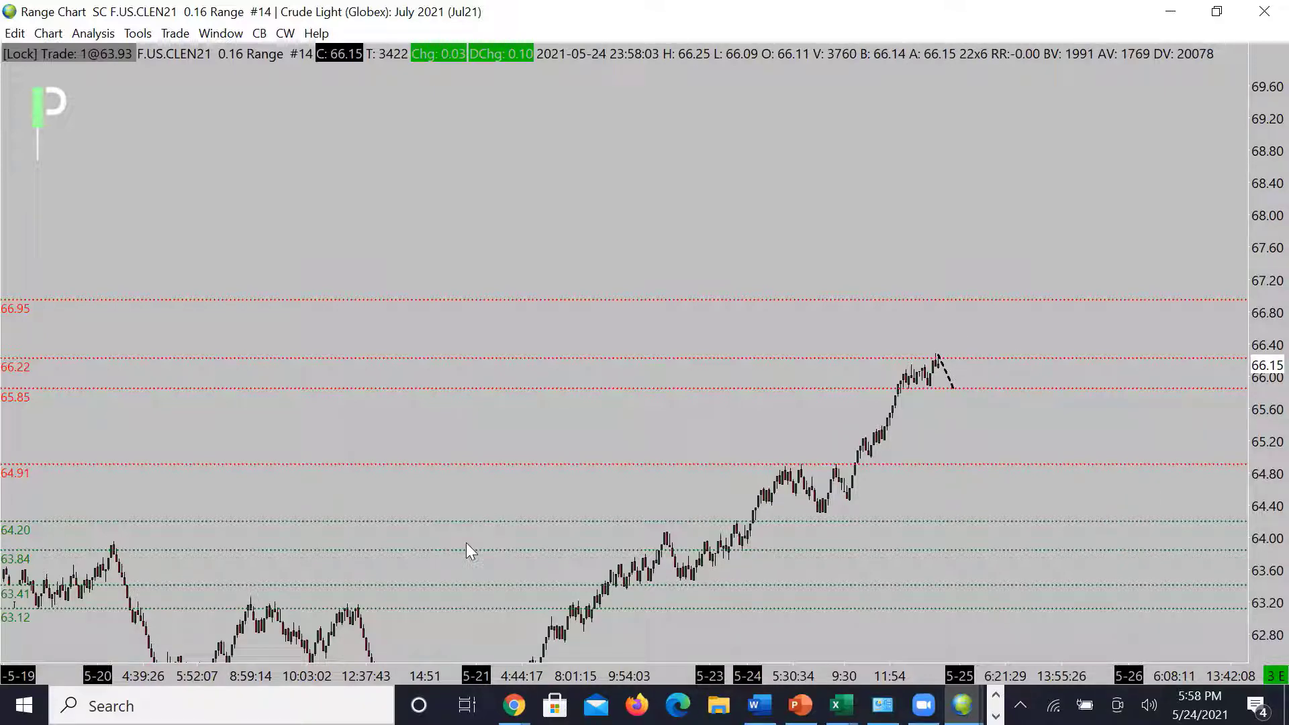
key("ctrl+z")
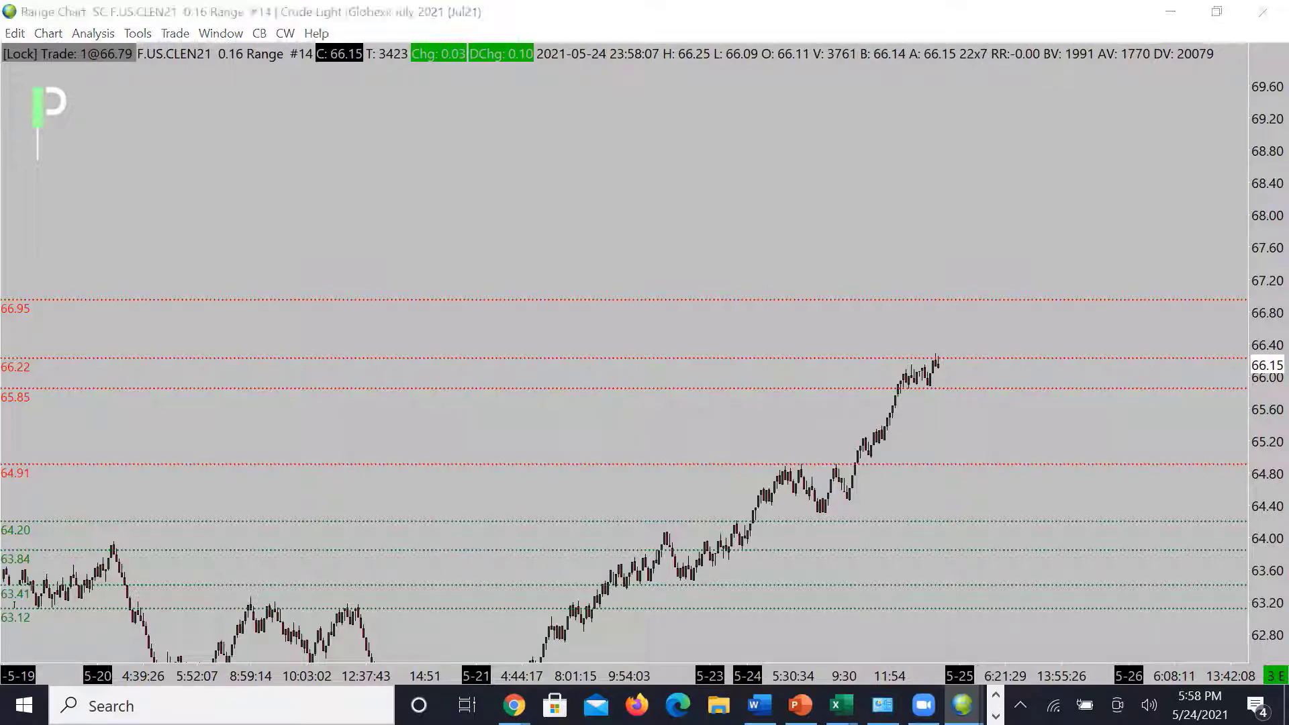
Step: Bring the 0.08 Range Crude Light chart onto this screen, maximize it, and stretch its price and time scales around the latest bars
left_click_drag(1288, 133, 656, 133)
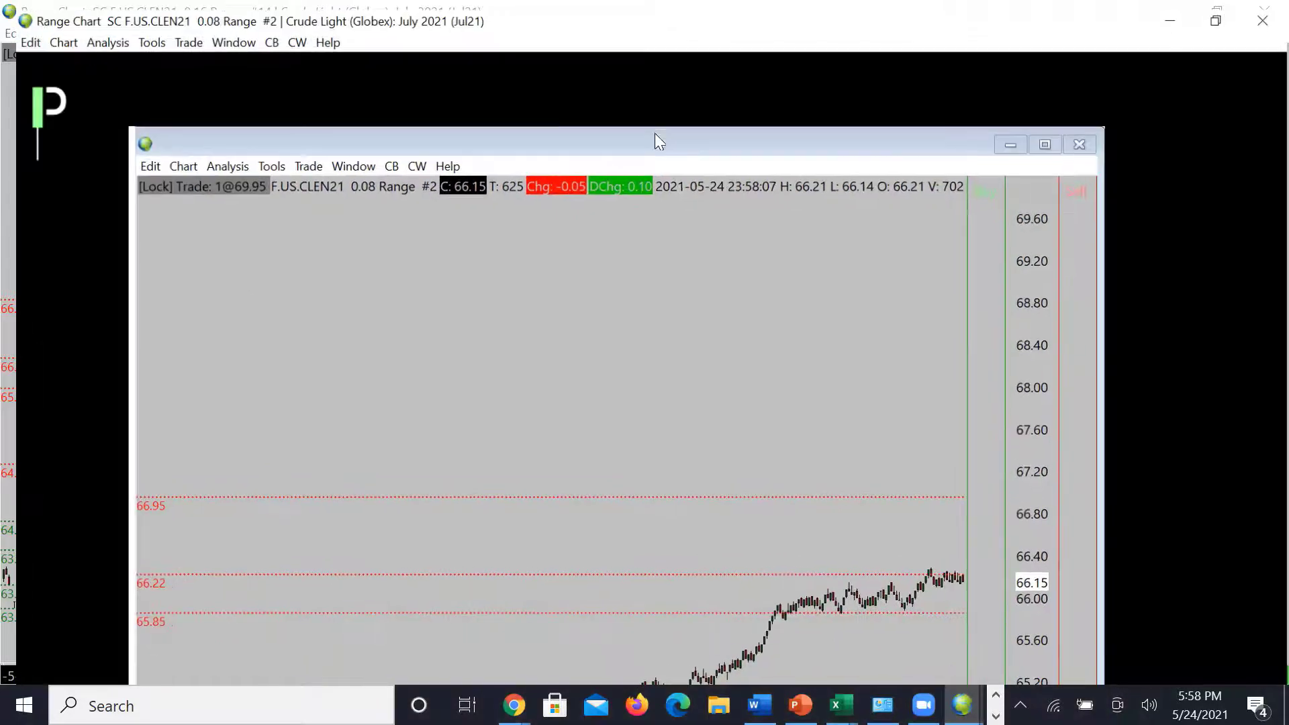
double_click(656, 138)
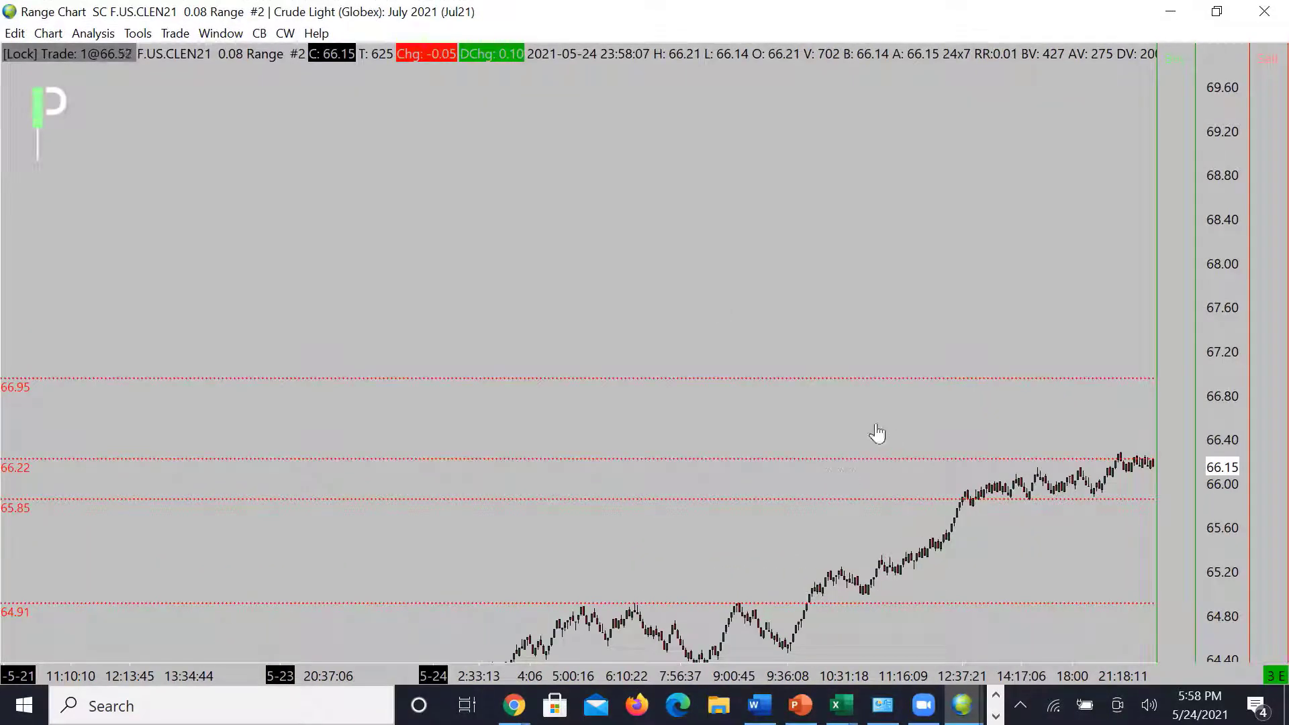
left_click_drag(876, 425, 828, 422)
left_click_drag(1223, 468, 1226, 514)
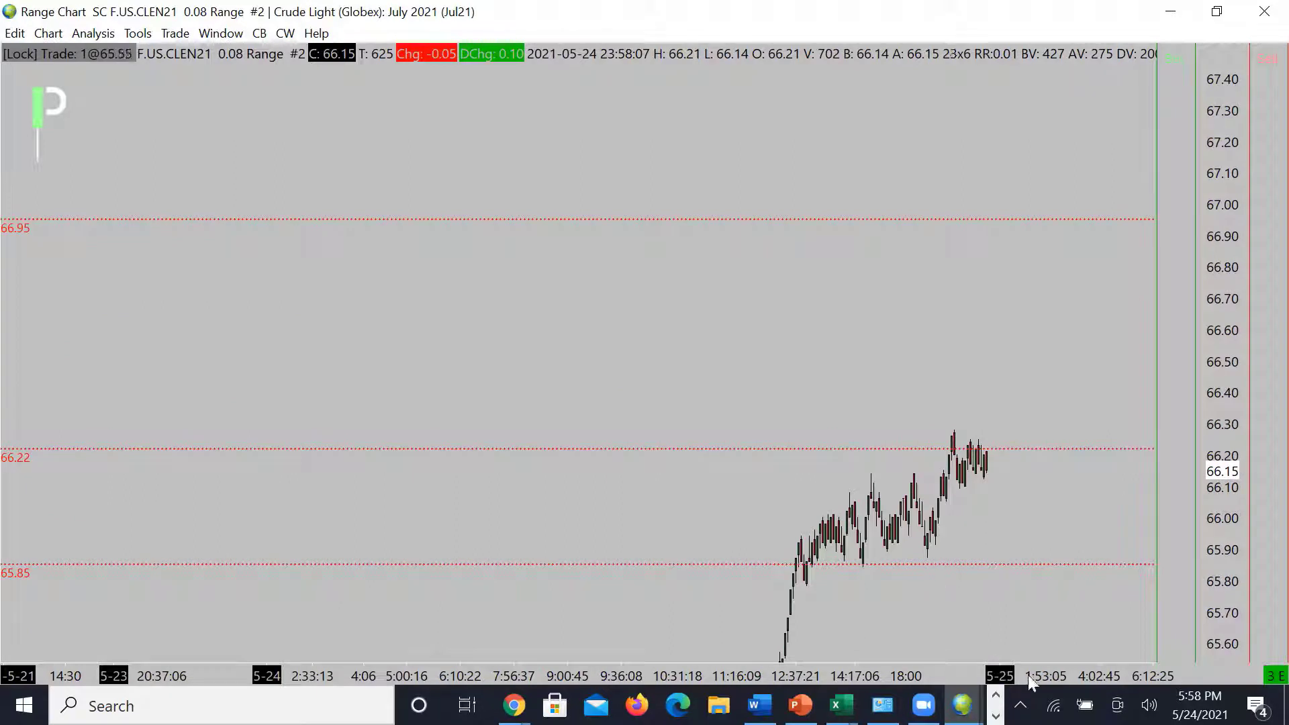
left_click_drag(1027, 675, 946, 665)
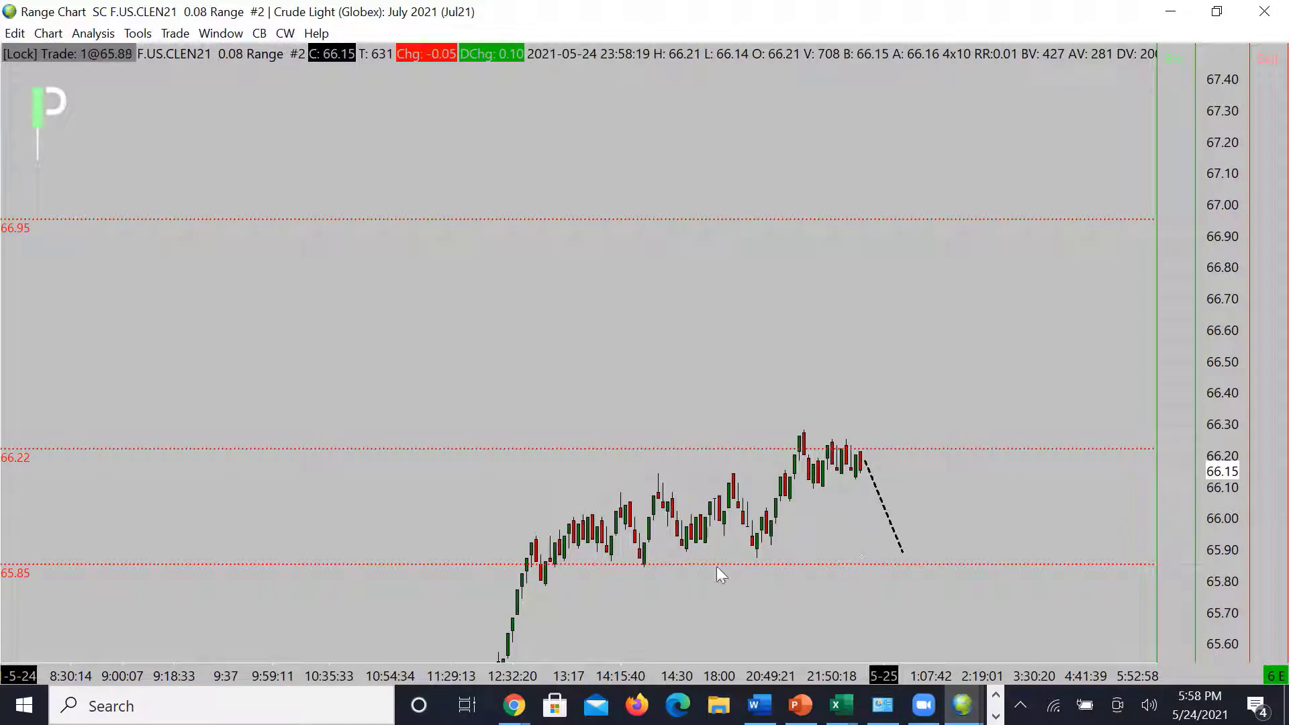
Step: Sketch a dashed path from the latest bar down to 65.85, up to 66.22, back to 65.85 and up to 66.22 again
left_click(908, 564)
left_click(940, 450)
left_click(977, 571)
left_click(1001, 456)
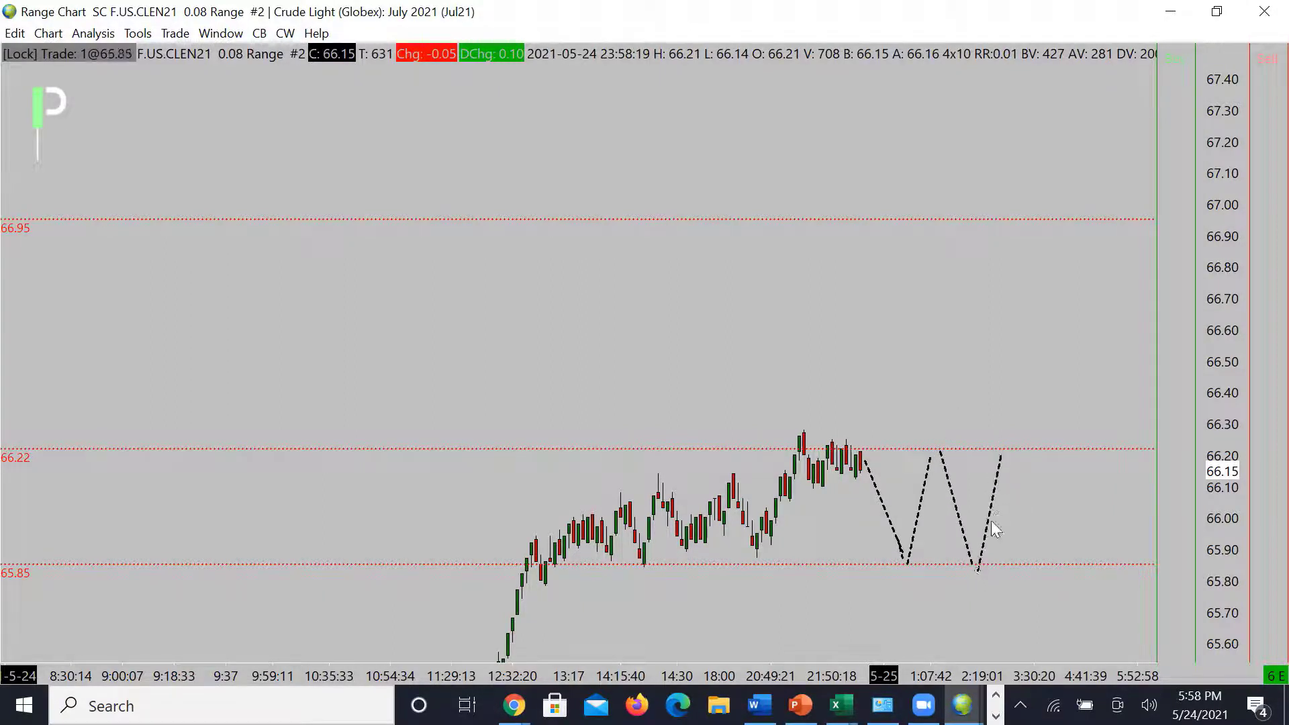
Step: Extend the dashed path up to about 66.42, back to the 66.22 level and on up to about 66.90
left_click(1015, 386)
left_click(1044, 443)
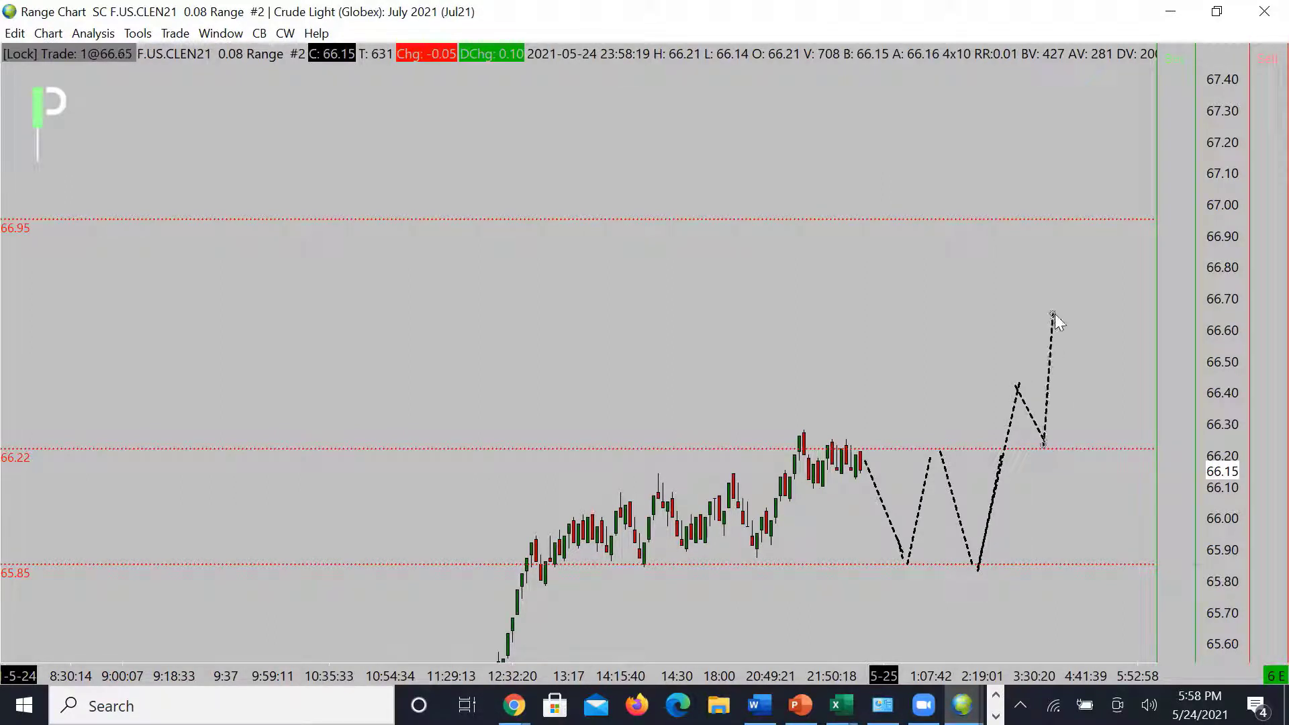
left_click(1073, 235)
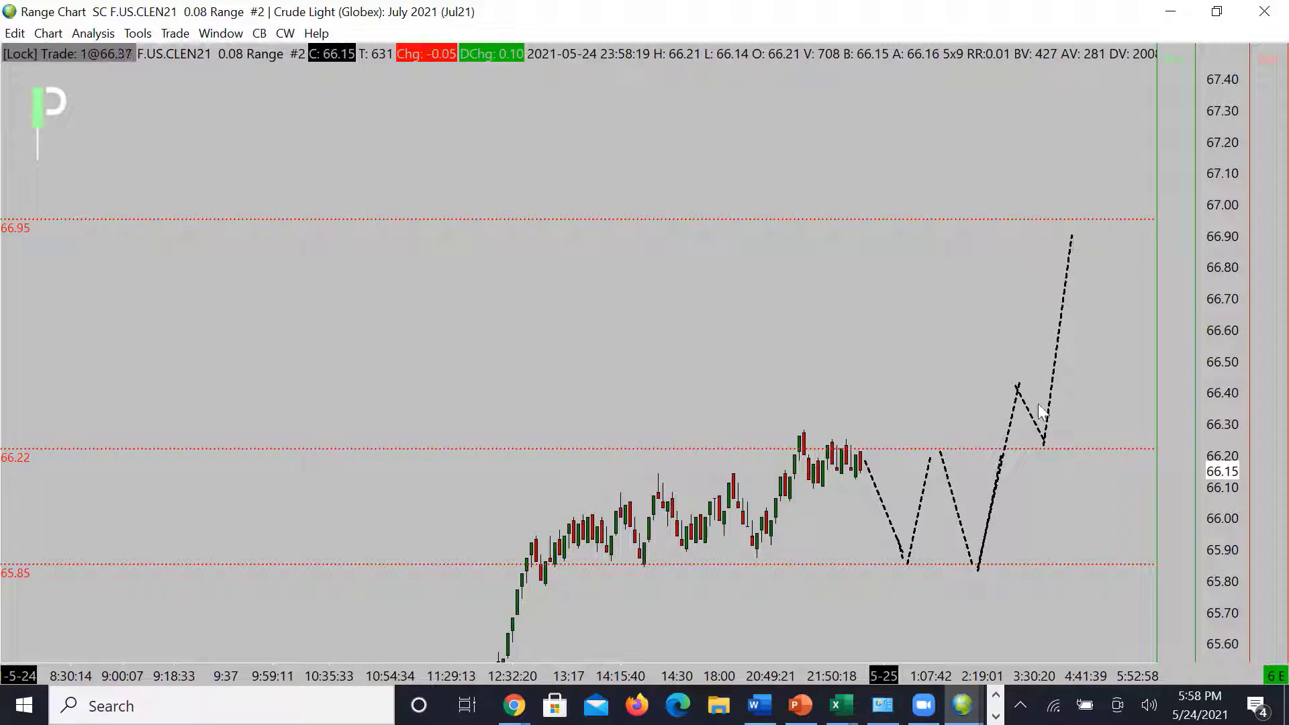
Step: Undo every segment of the dashed path that climbs toward the 66.95 level
key("ctrl+z")
key("ctrl+z")
key("ctrl+z")
key("ctrl+z")
key("ctrl+z")
key("ctrl+z")
key("ctrl+z")
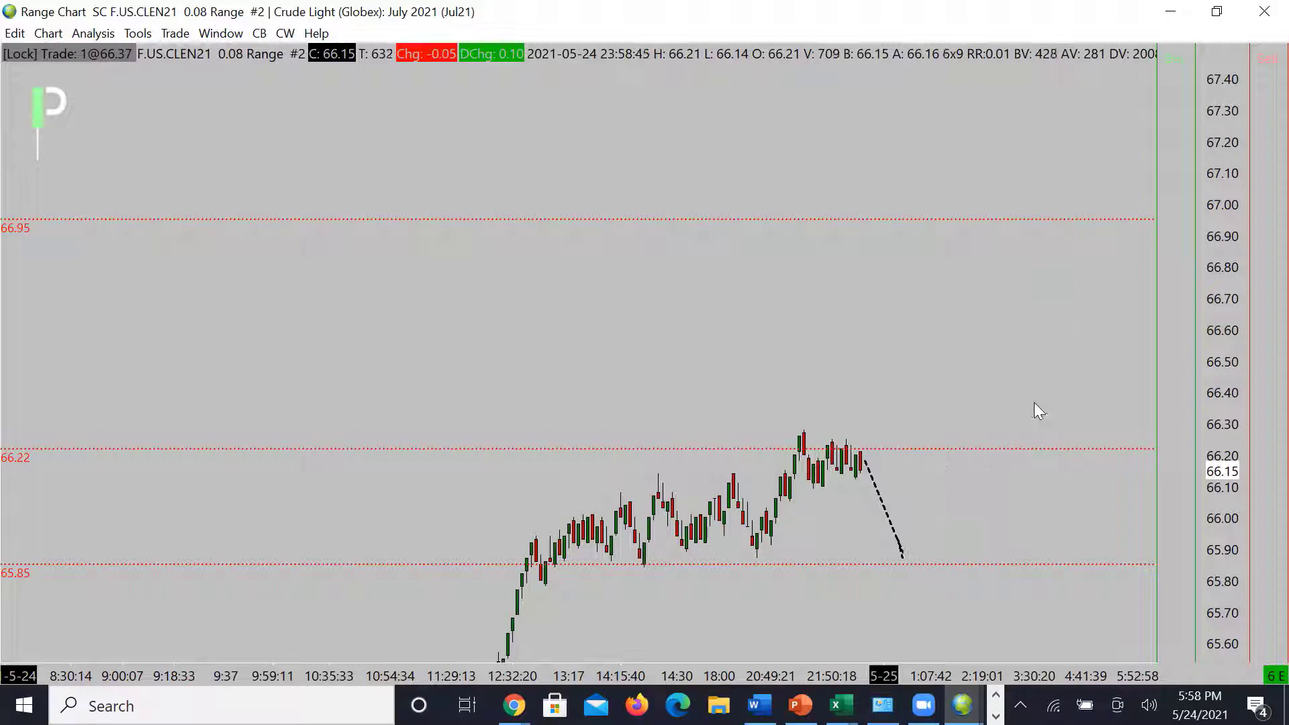
key("ctrl+z")
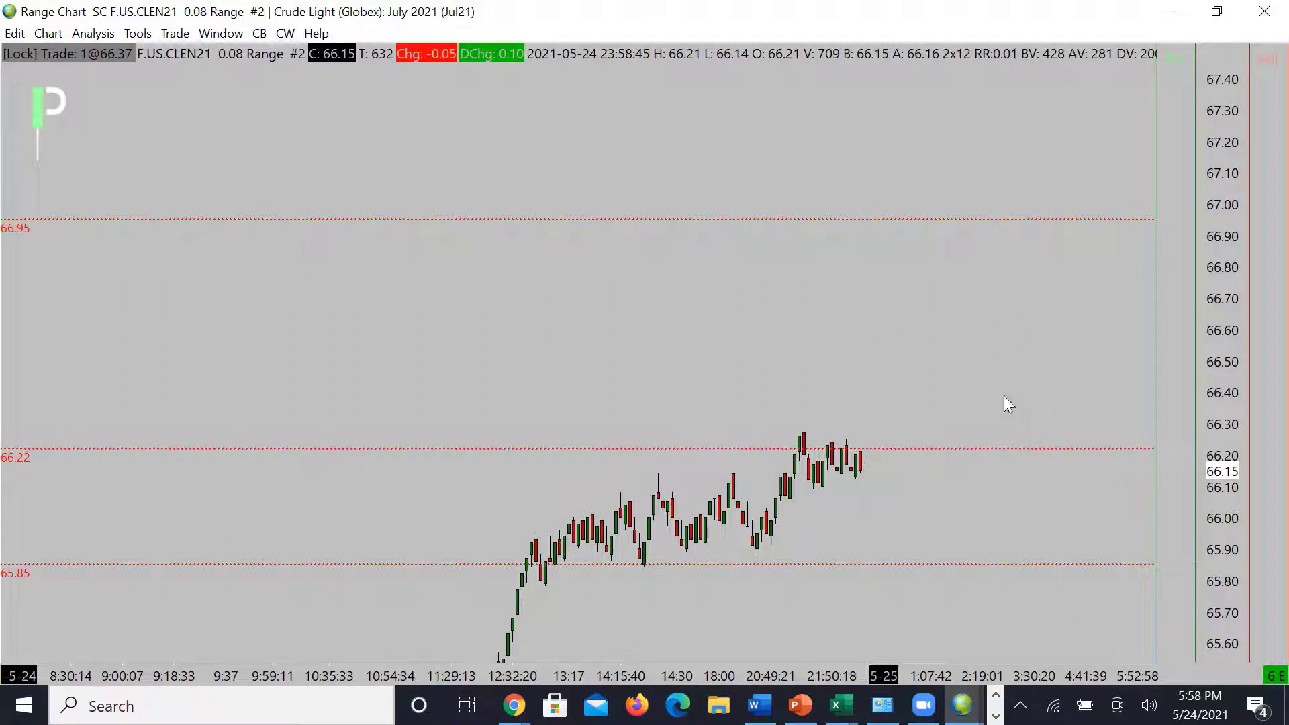
Step: Sketch a dashed drop through 65.85 with a bounce to about 66.00, a dip to about 65.73, a 65.85 retest and a fall to about 65.60
left_click(865, 455)
left_click_drag(921, 570, 894, 540)
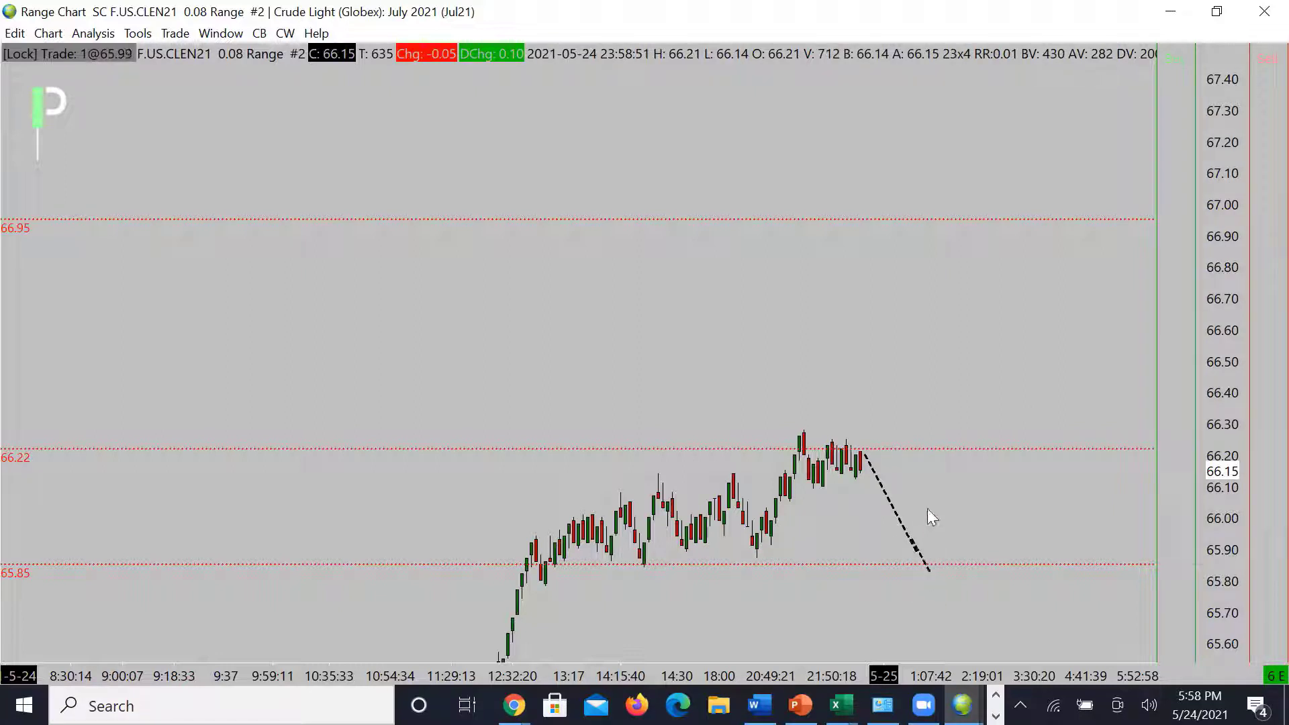
mouse_move(936, 563)
left_mouse_down()
mouse_move(940, 521)
mouse_move(964, 590)
mouse_move(974, 568)
left_mouse_up()
mouse_move(992, 605)
left_mouse_down()
mouse_move(996, 566)
mouse_move(1066, 651)
mouse_move(1057, 643)
left_mouse_up()
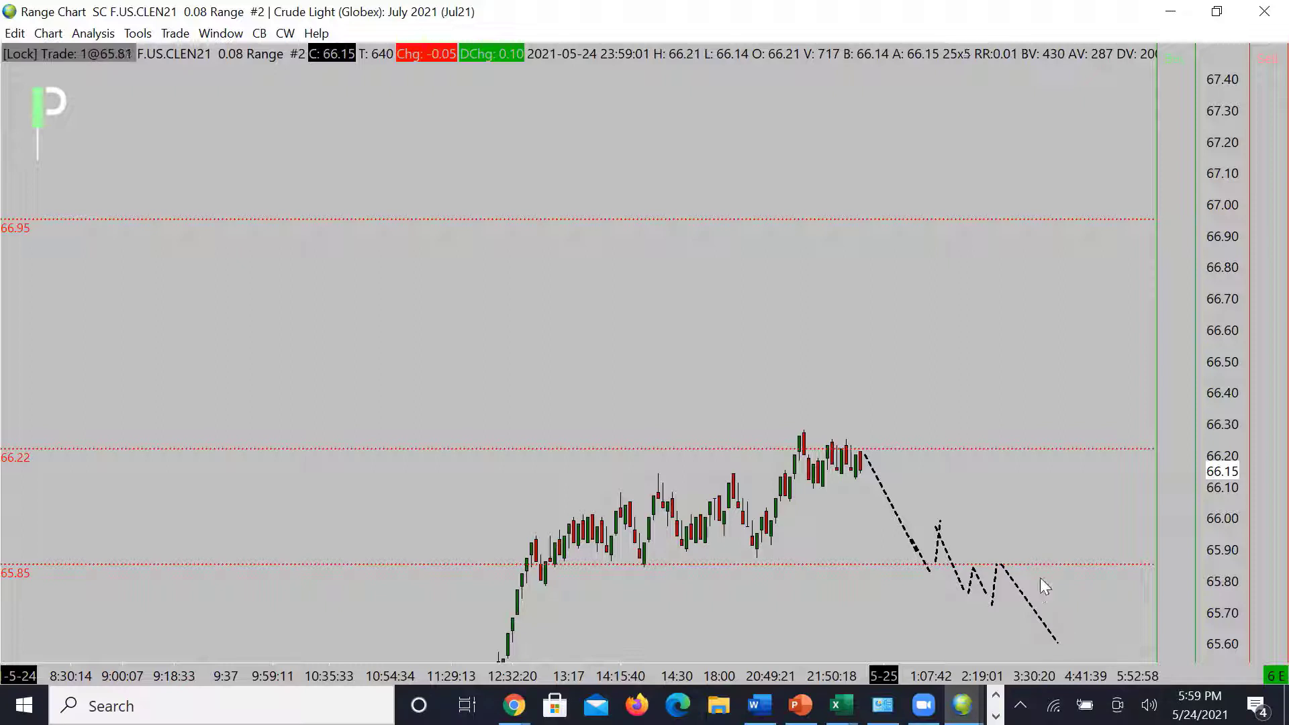
Step: Undo every segment of the dashed downward path below the latest bars
key("ctrl+z")
key("ctrl+z")
key("ctrl+z")
key("ctrl+z")
key("ctrl+z")
key("ctrl+z")
key("ctrl+z")
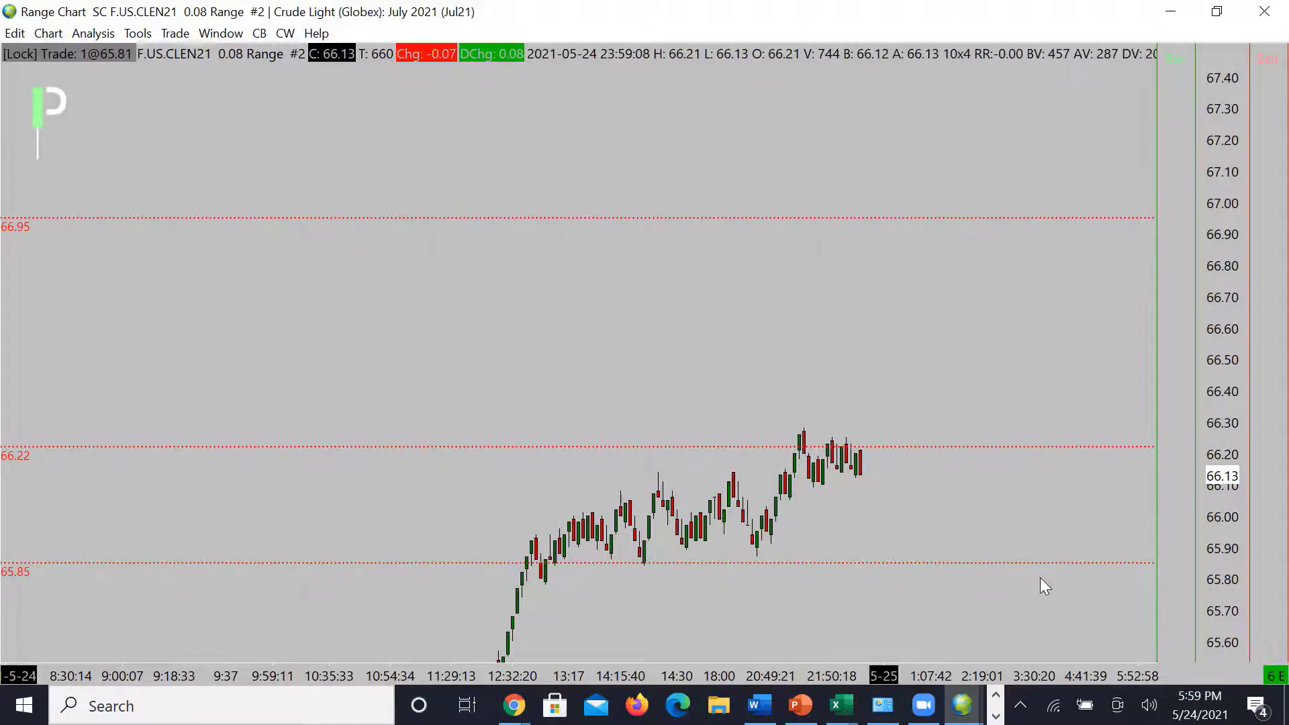